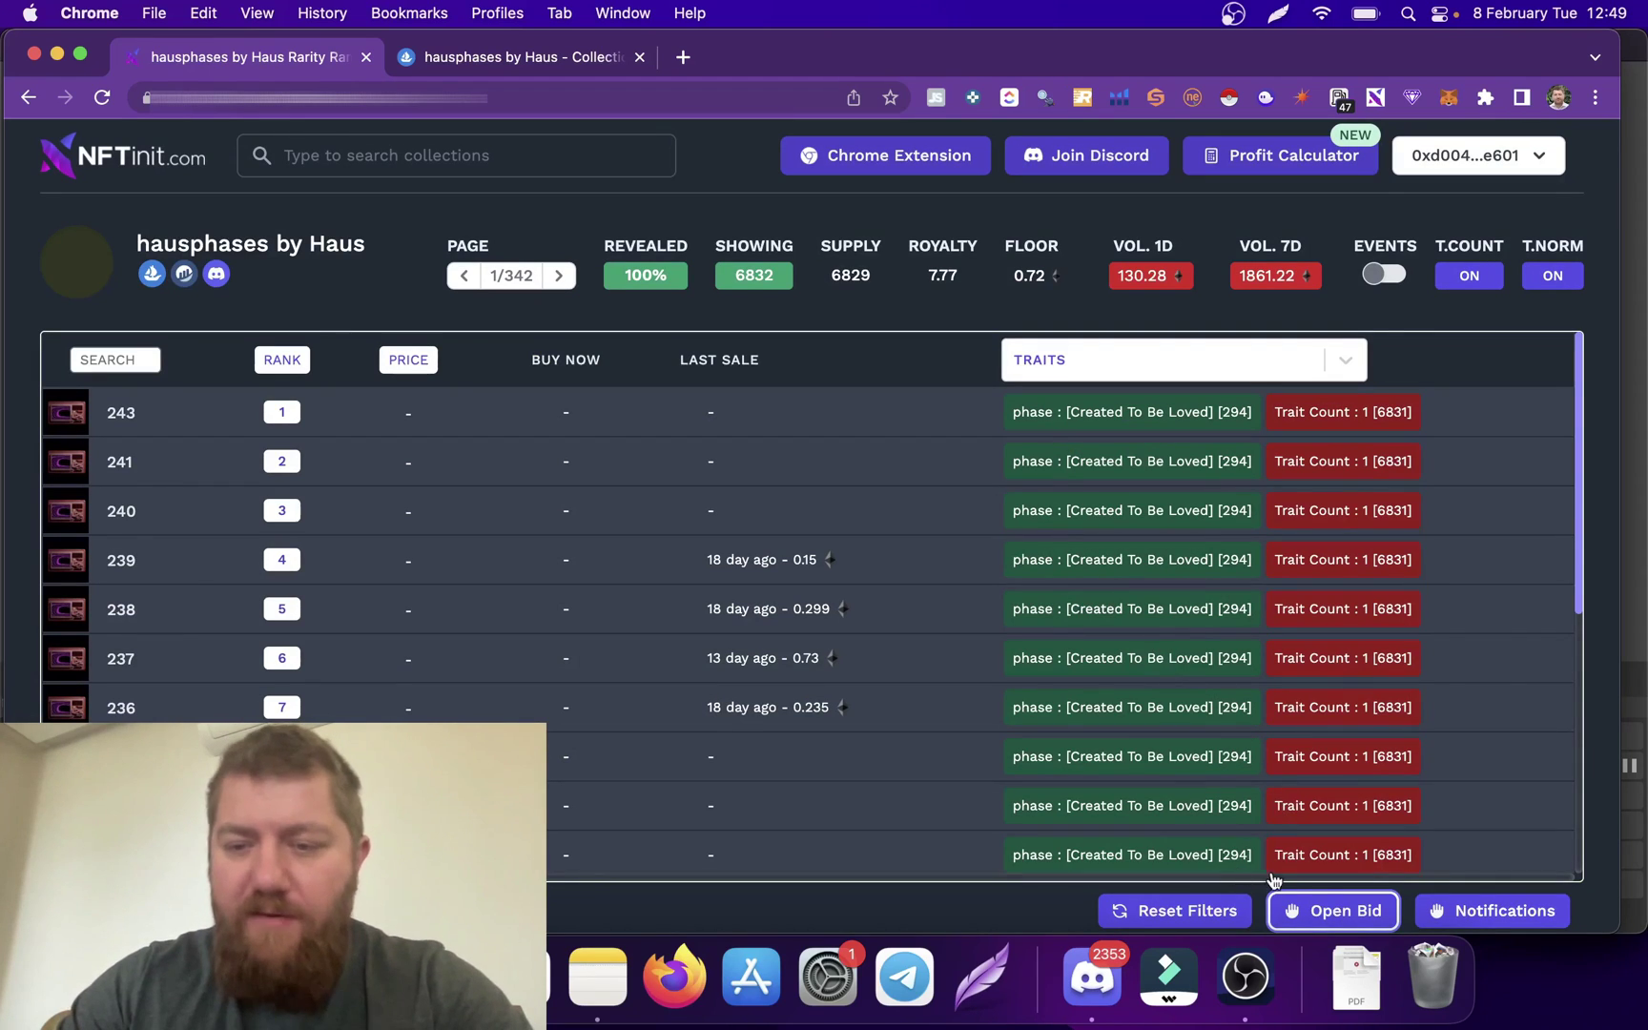
Open NFTinit's Open Bid dialog, then view the hausphases by Haus collection page on OpenSea.
{"action": "left_click", "coordinate": [1311, 909]}
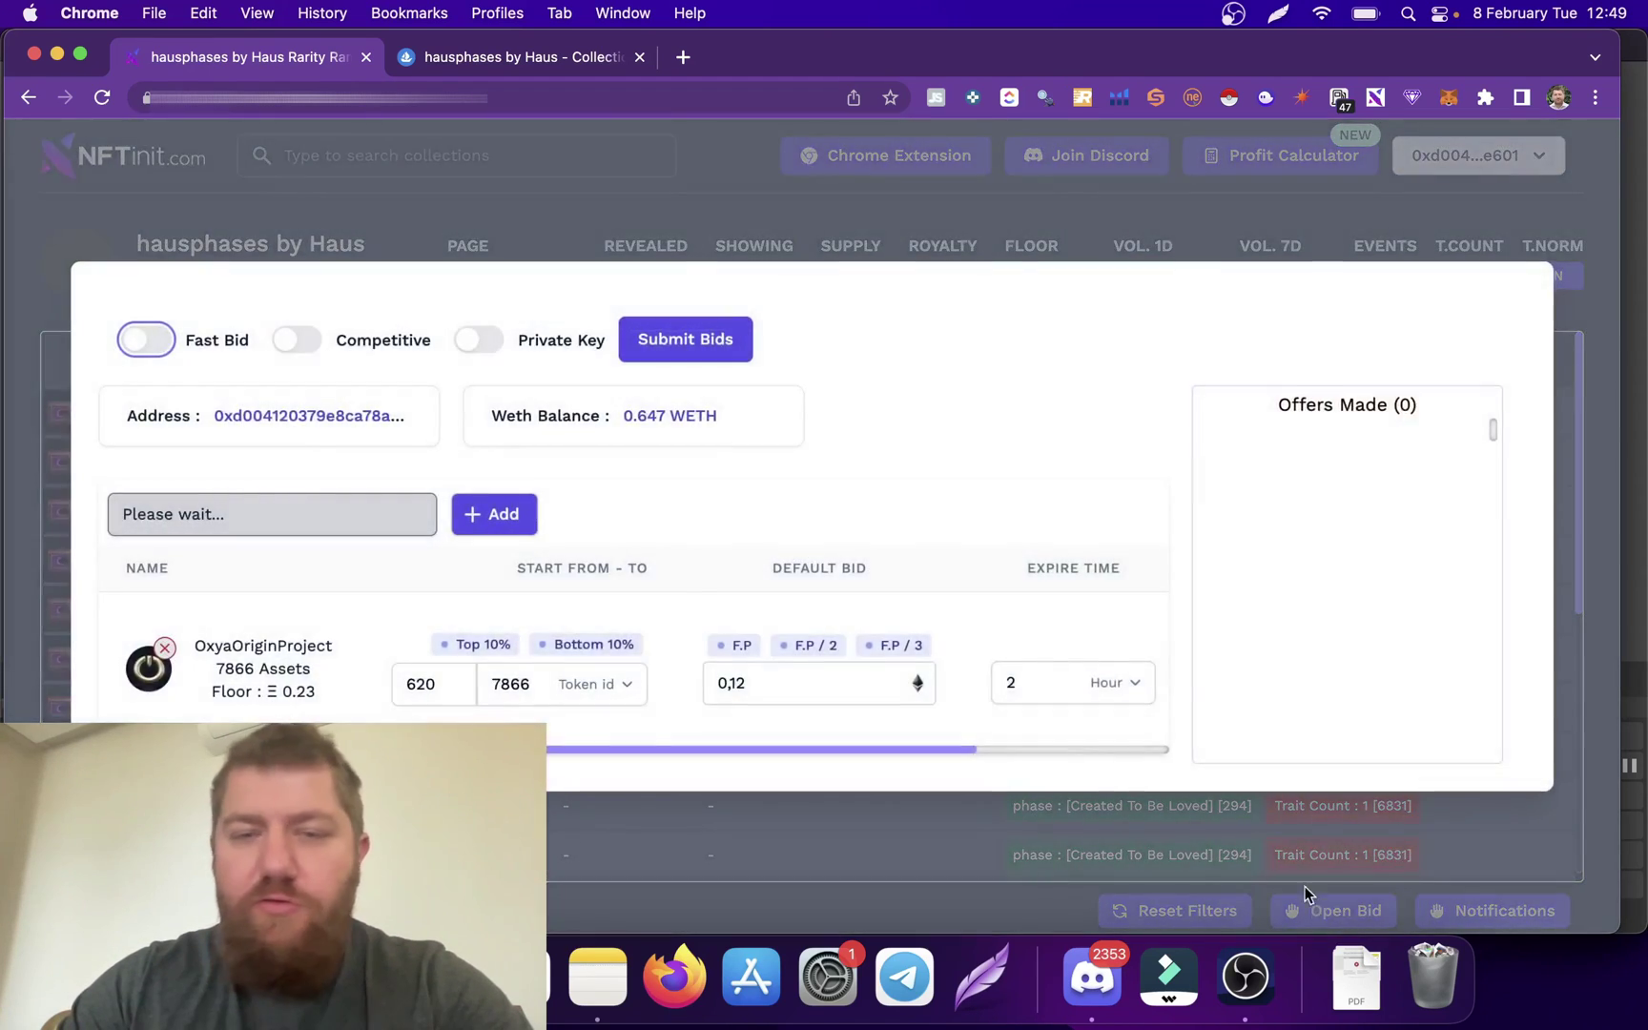
{"action": "left_click", "coordinate": [593, 65]}
Filter the hausphases by Haus Activity feed to Bids only, showing the recent 0.509 ETH offers.
{"action": "scroll", "coordinate": [768, 544], "scroll_direction": "down", "scroll_amount": 1}
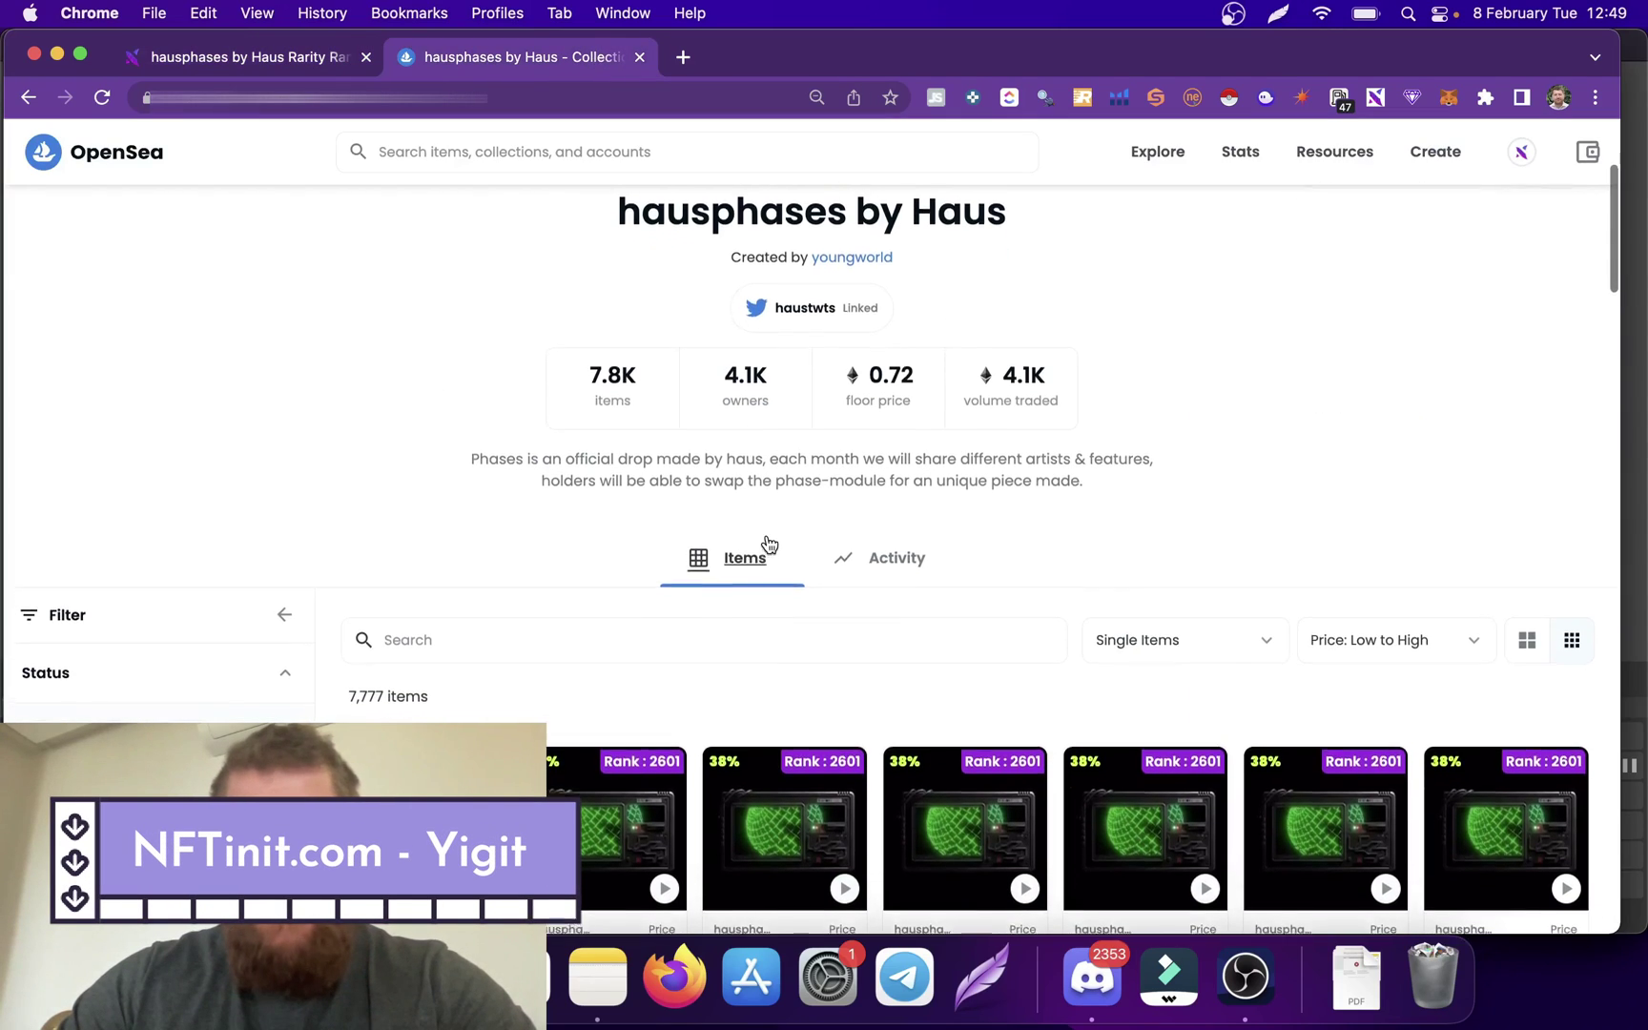
{"action": "scroll", "coordinate": [769, 544], "scroll_direction": "up", "scroll_amount": 2}
{"action": "scroll", "coordinate": [818, 249], "scroll_direction": "up", "scroll_amount": 1}
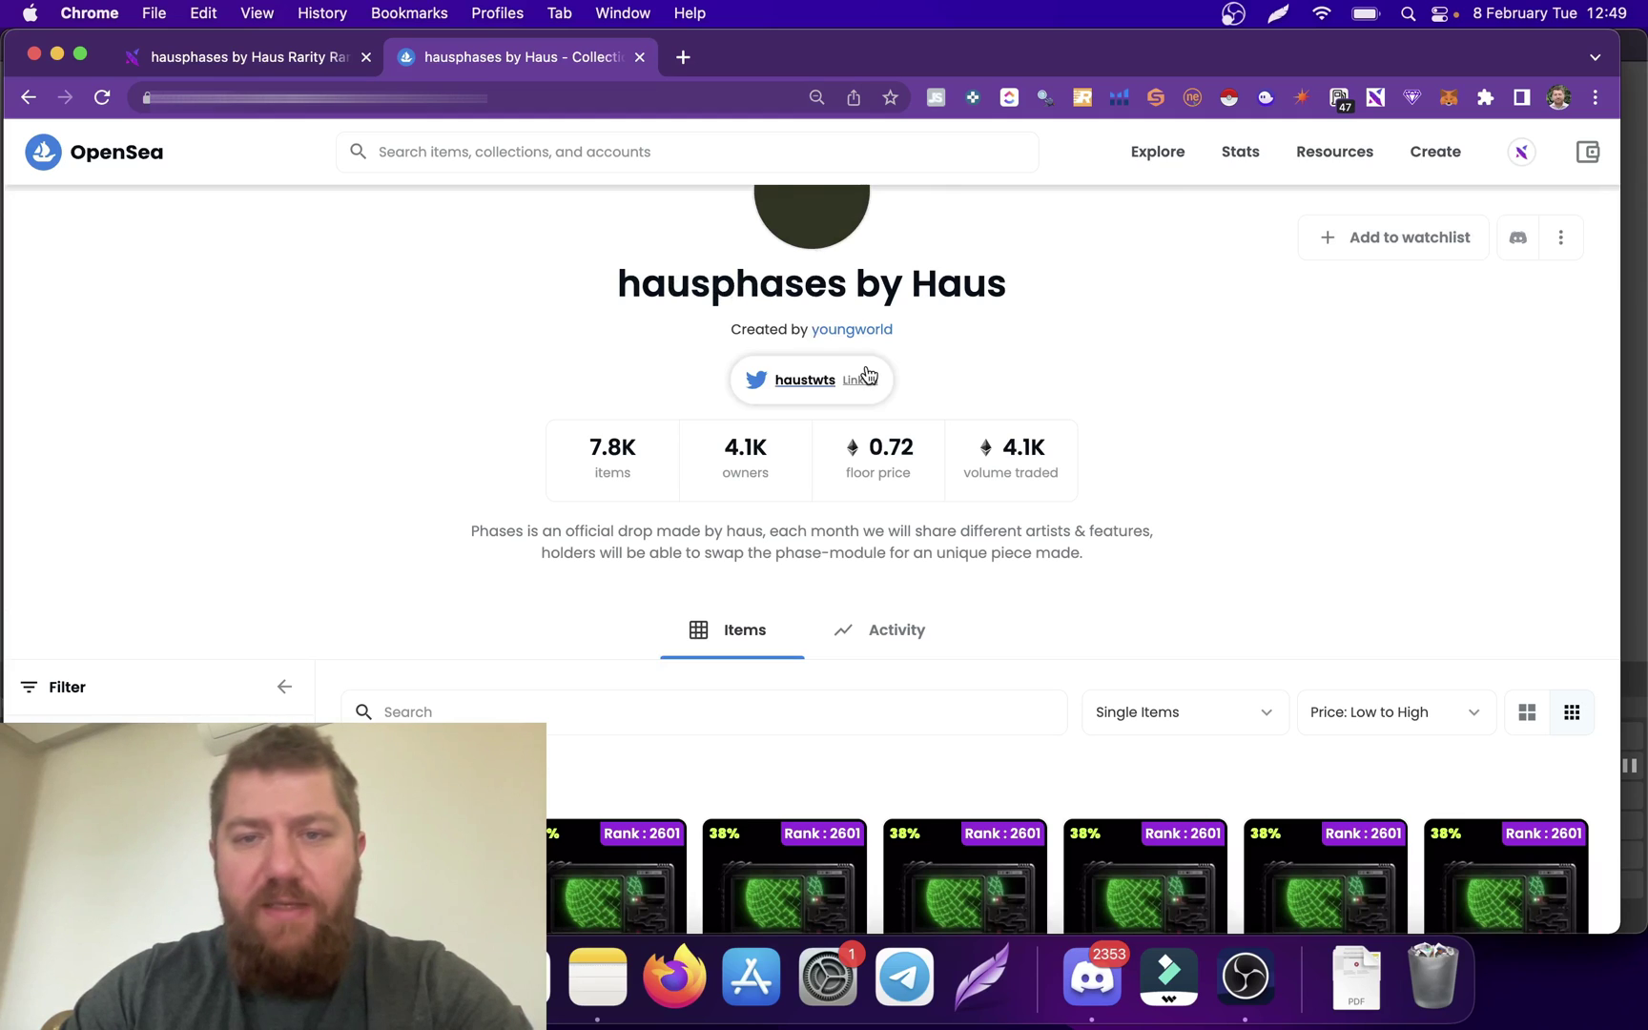
{"action": "scroll", "coordinate": [973, 637], "scroll_direction": "down", "scroll_amount": 2}
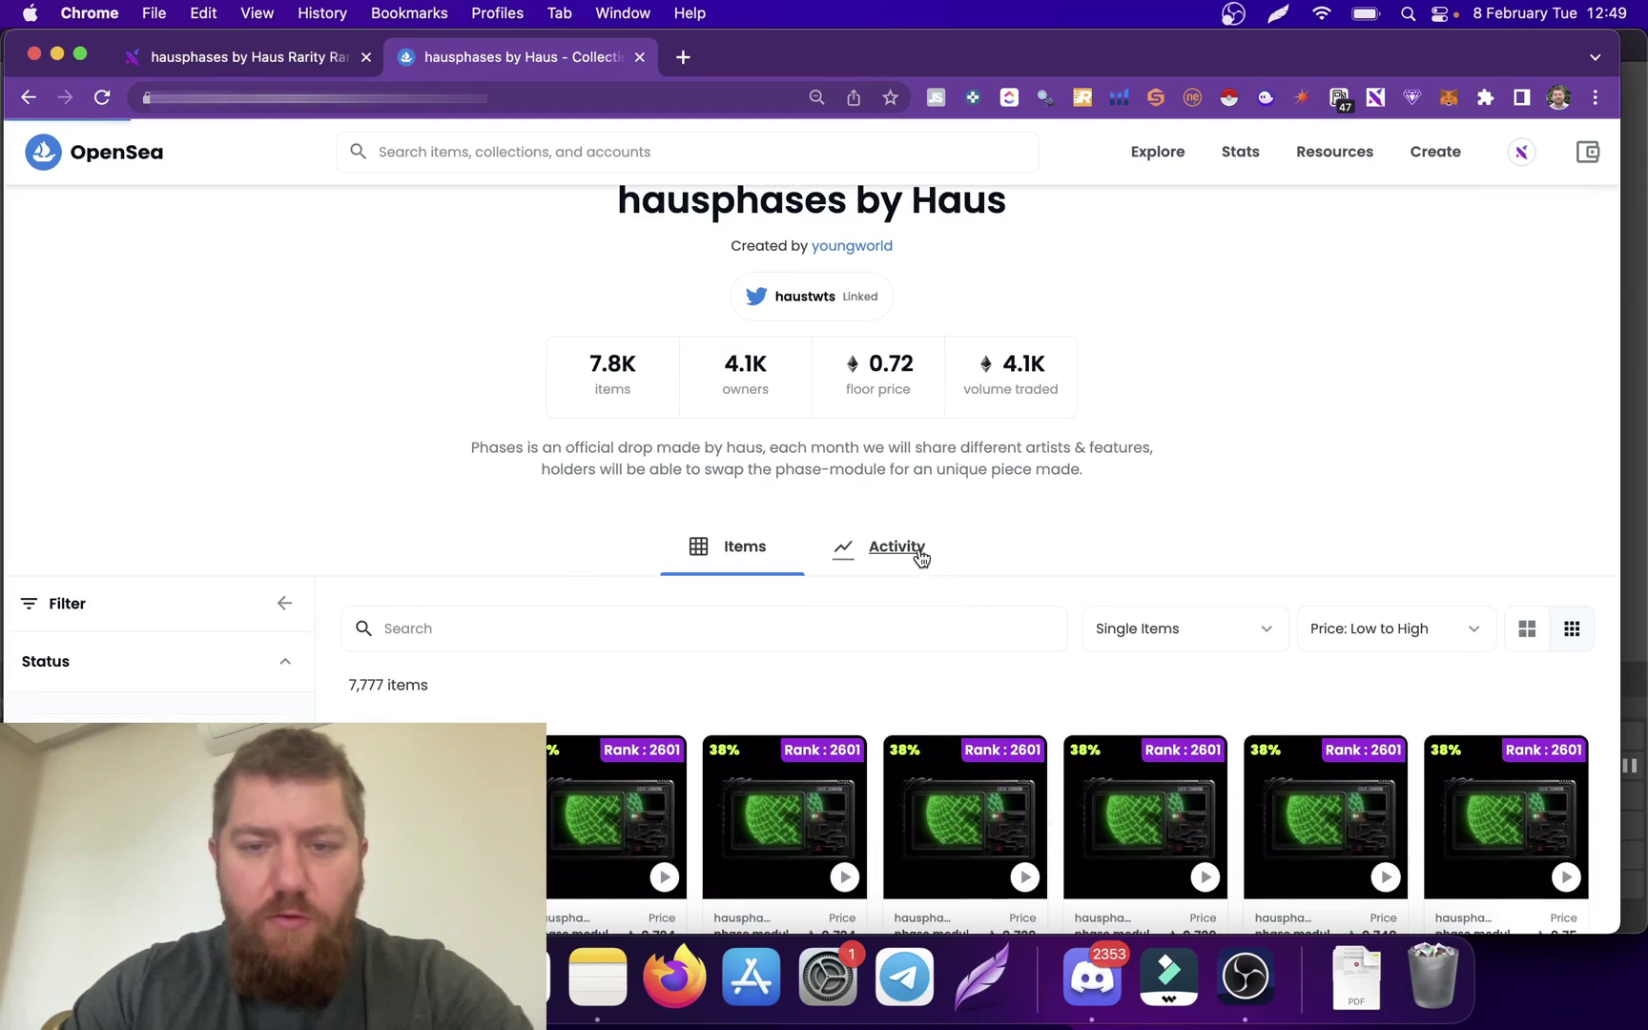
{"action": "left_click", "coordinate": [914, 553]}
{"action": "scroll", "coordinate": [453, 570], "scroll_direction": "down", "scroll_amount": 3}
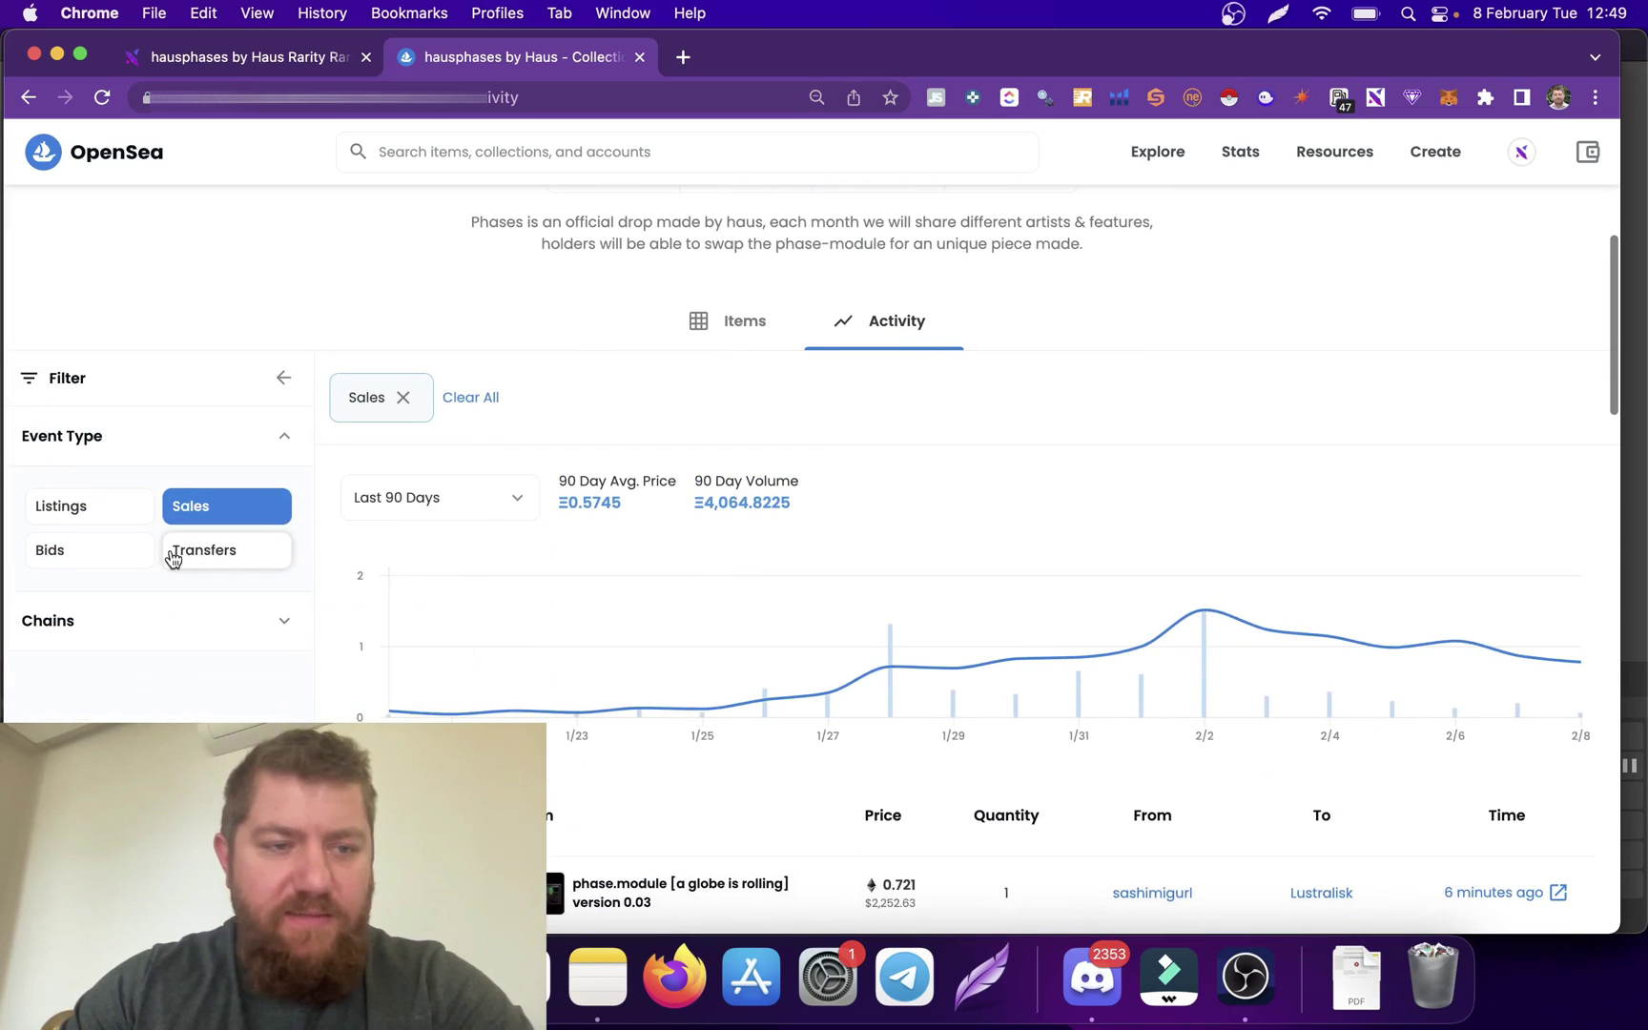
{"action": "left_click", "coordinate": [133, 551]}
{"action": "left_click", "coordinate": [225, 507]}
{"action": "scroll", "coordinate": [637, 494], "scroll_direction": "down", "scroll_amount": 4}
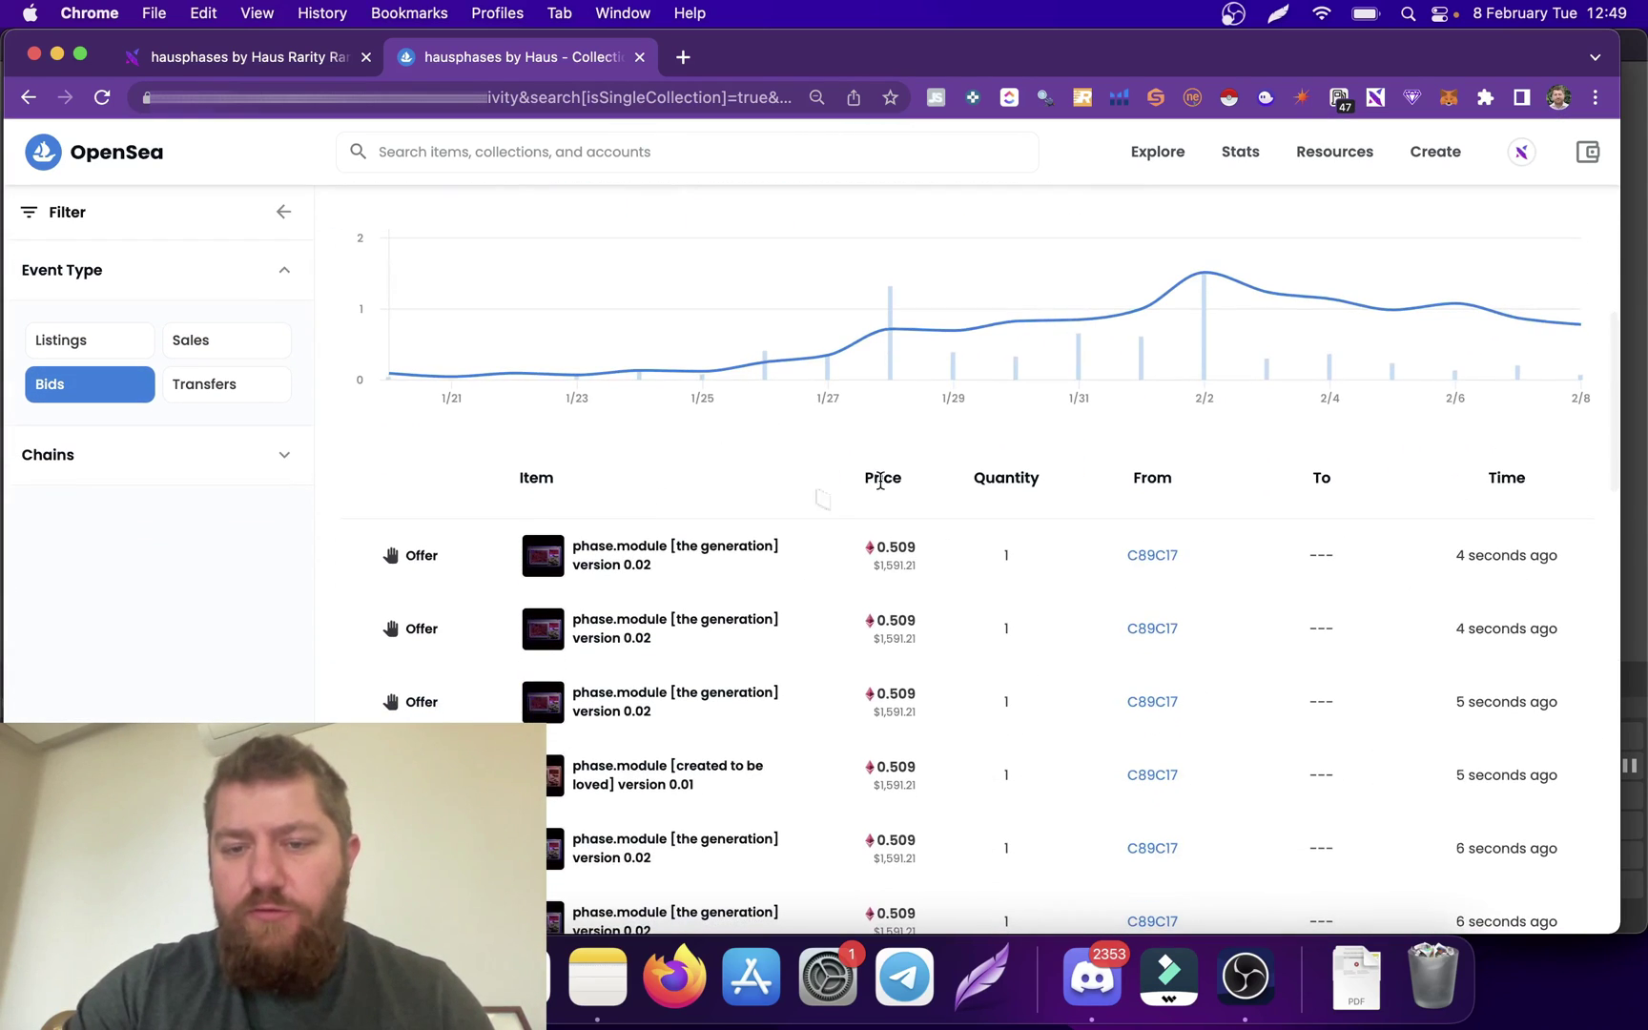
{"action": "scroll", "coordinate": [637, 490], "scroll_direction": "down", "scroll_amount": 1}
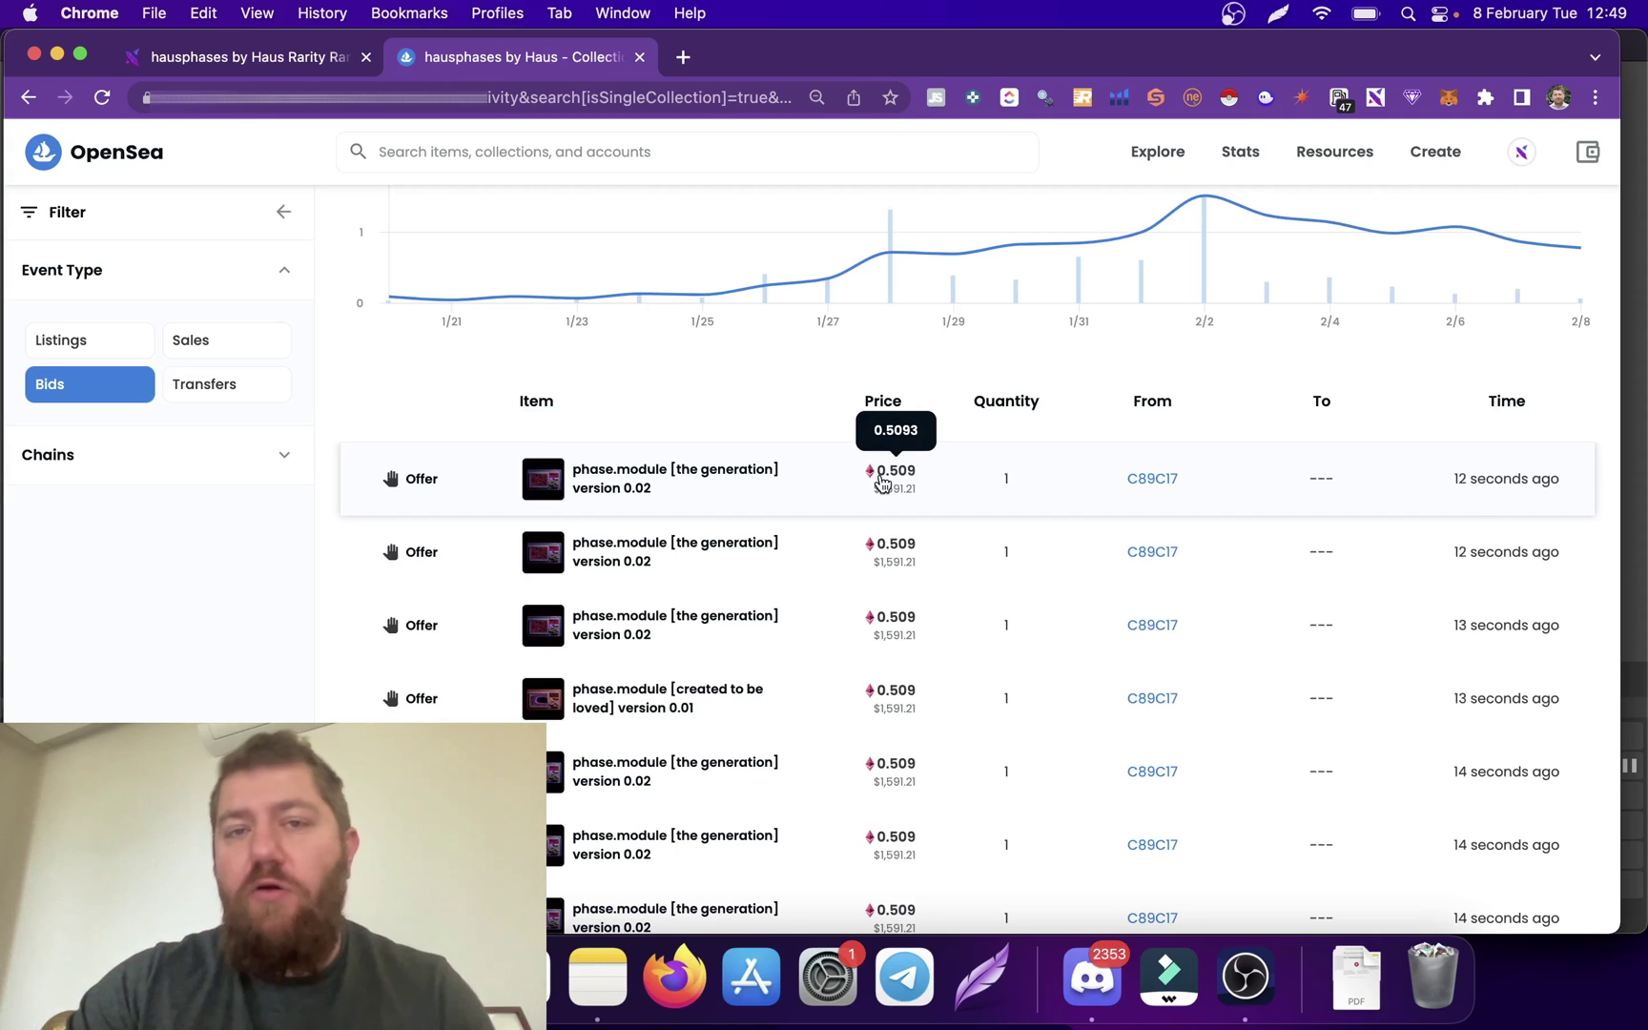
Remove OxyaOriginProject from the bid list and pick hausphases by Haus via a 'hau' search.
{"action": "left_click", "coordinate": [328, 64]}
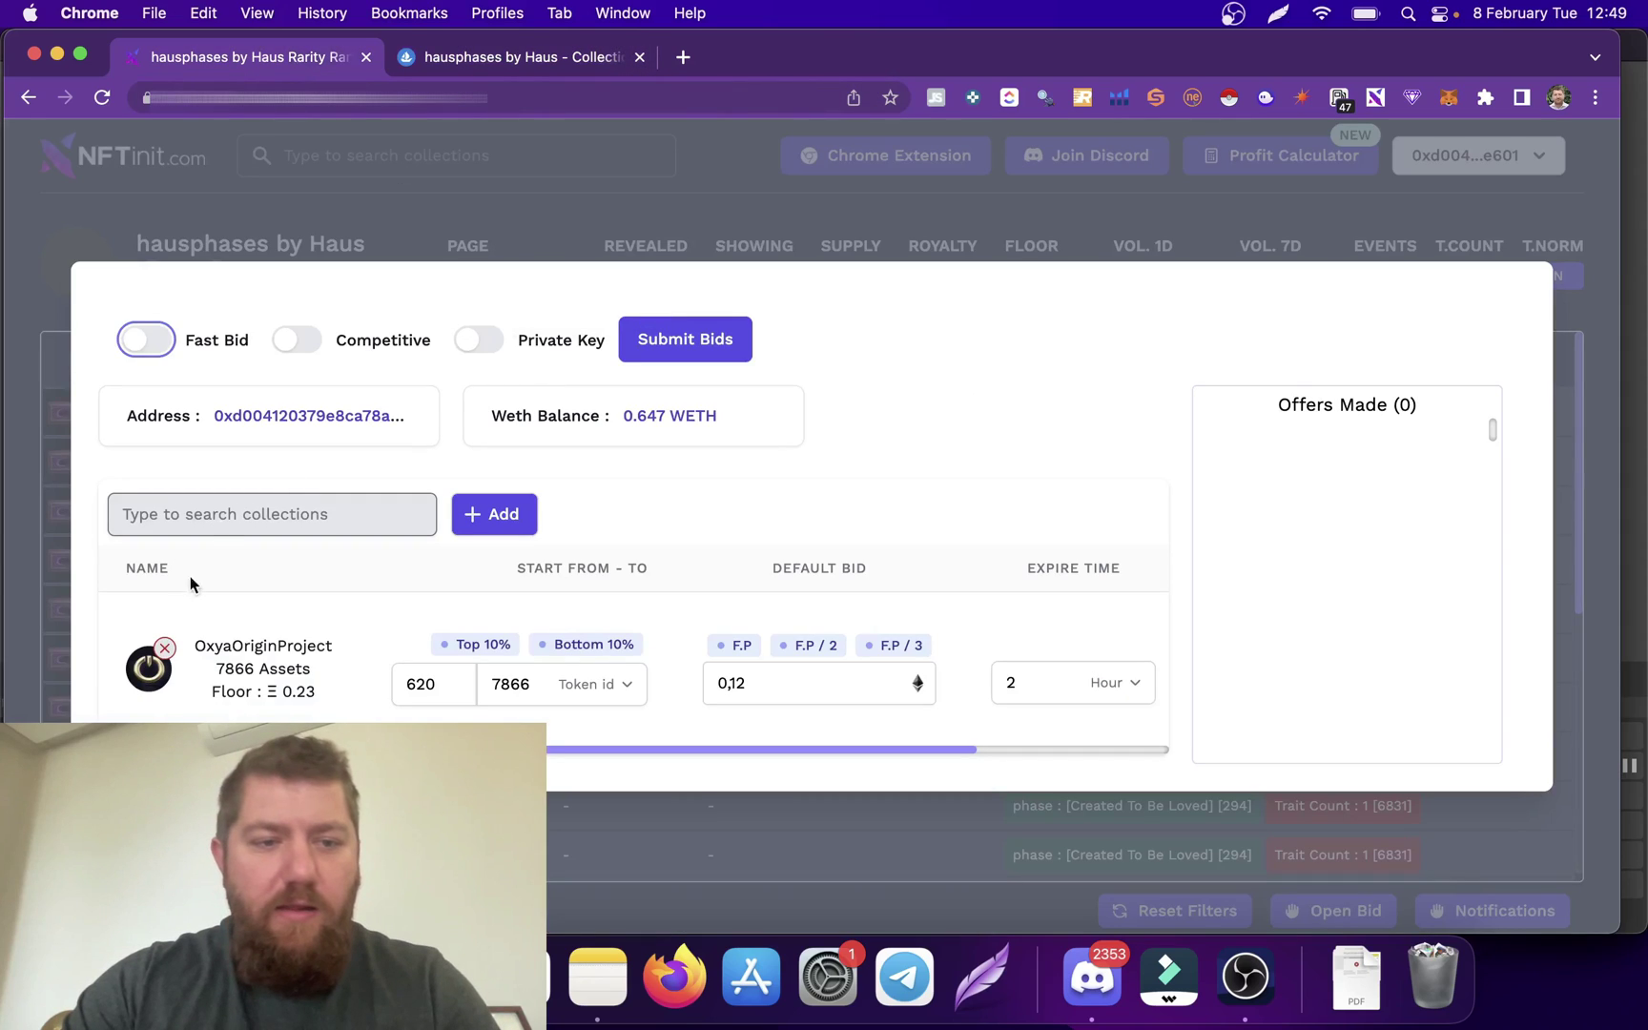
{"action": "left_click", "coordinate": [165, 647]}
{"action": "left_click", "coordinate": [275, 518]}
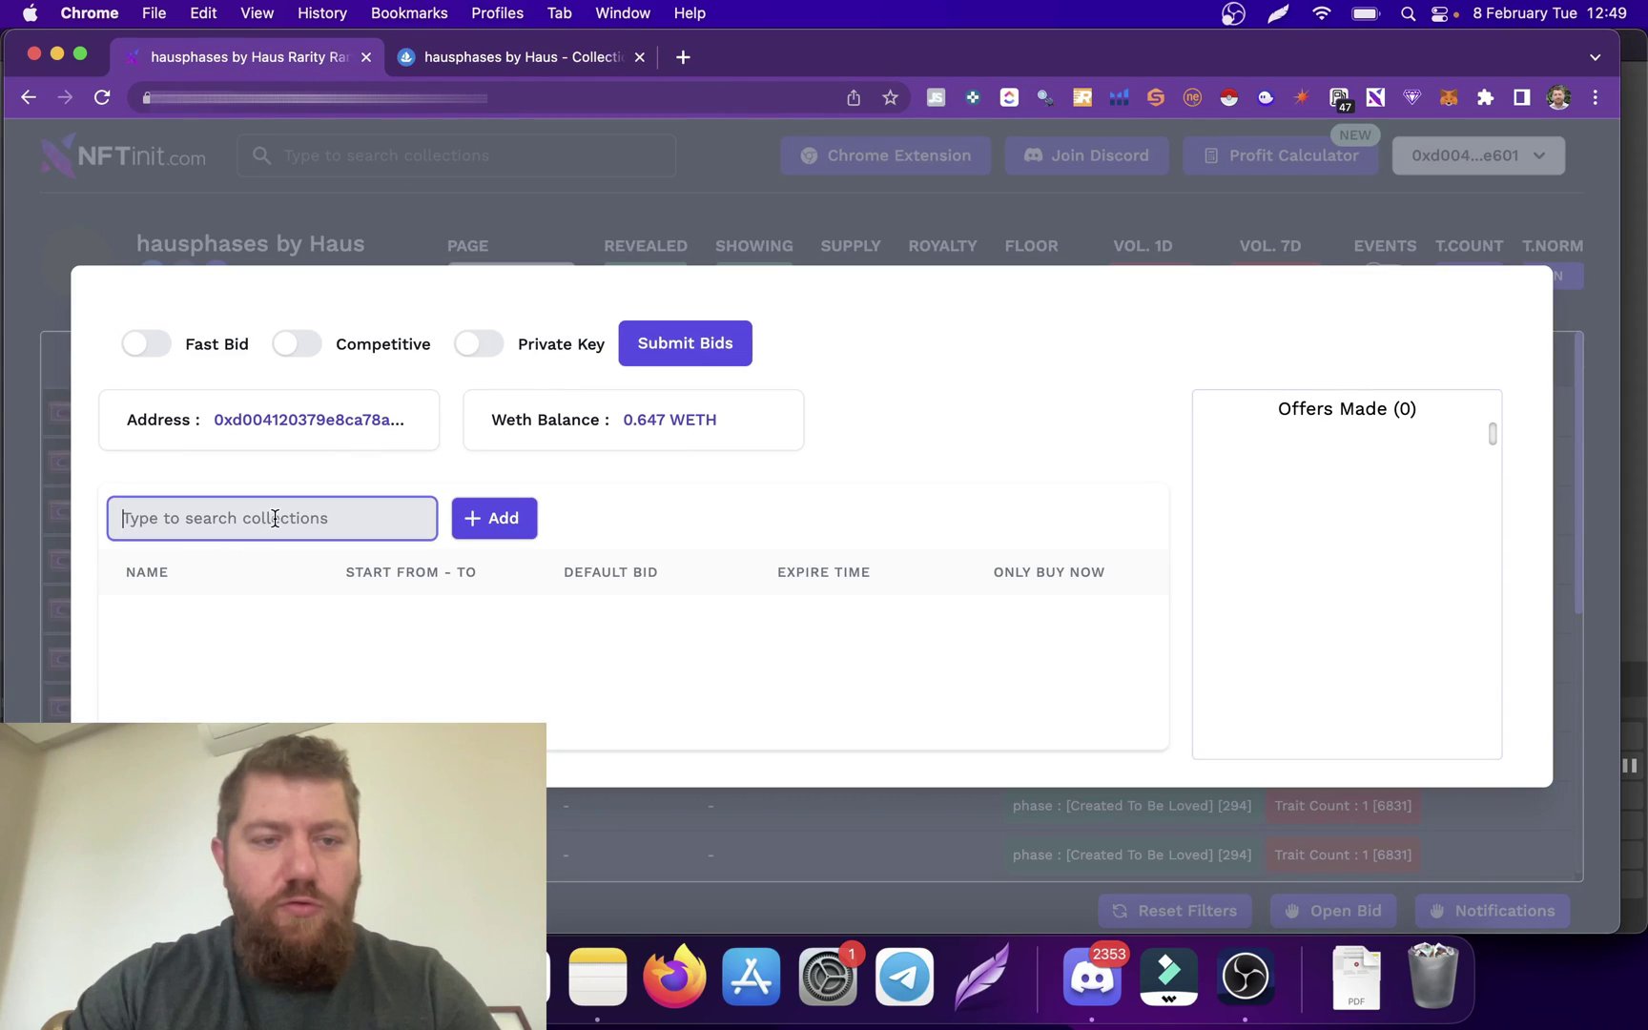
{"action": "type", "text": "hau"}
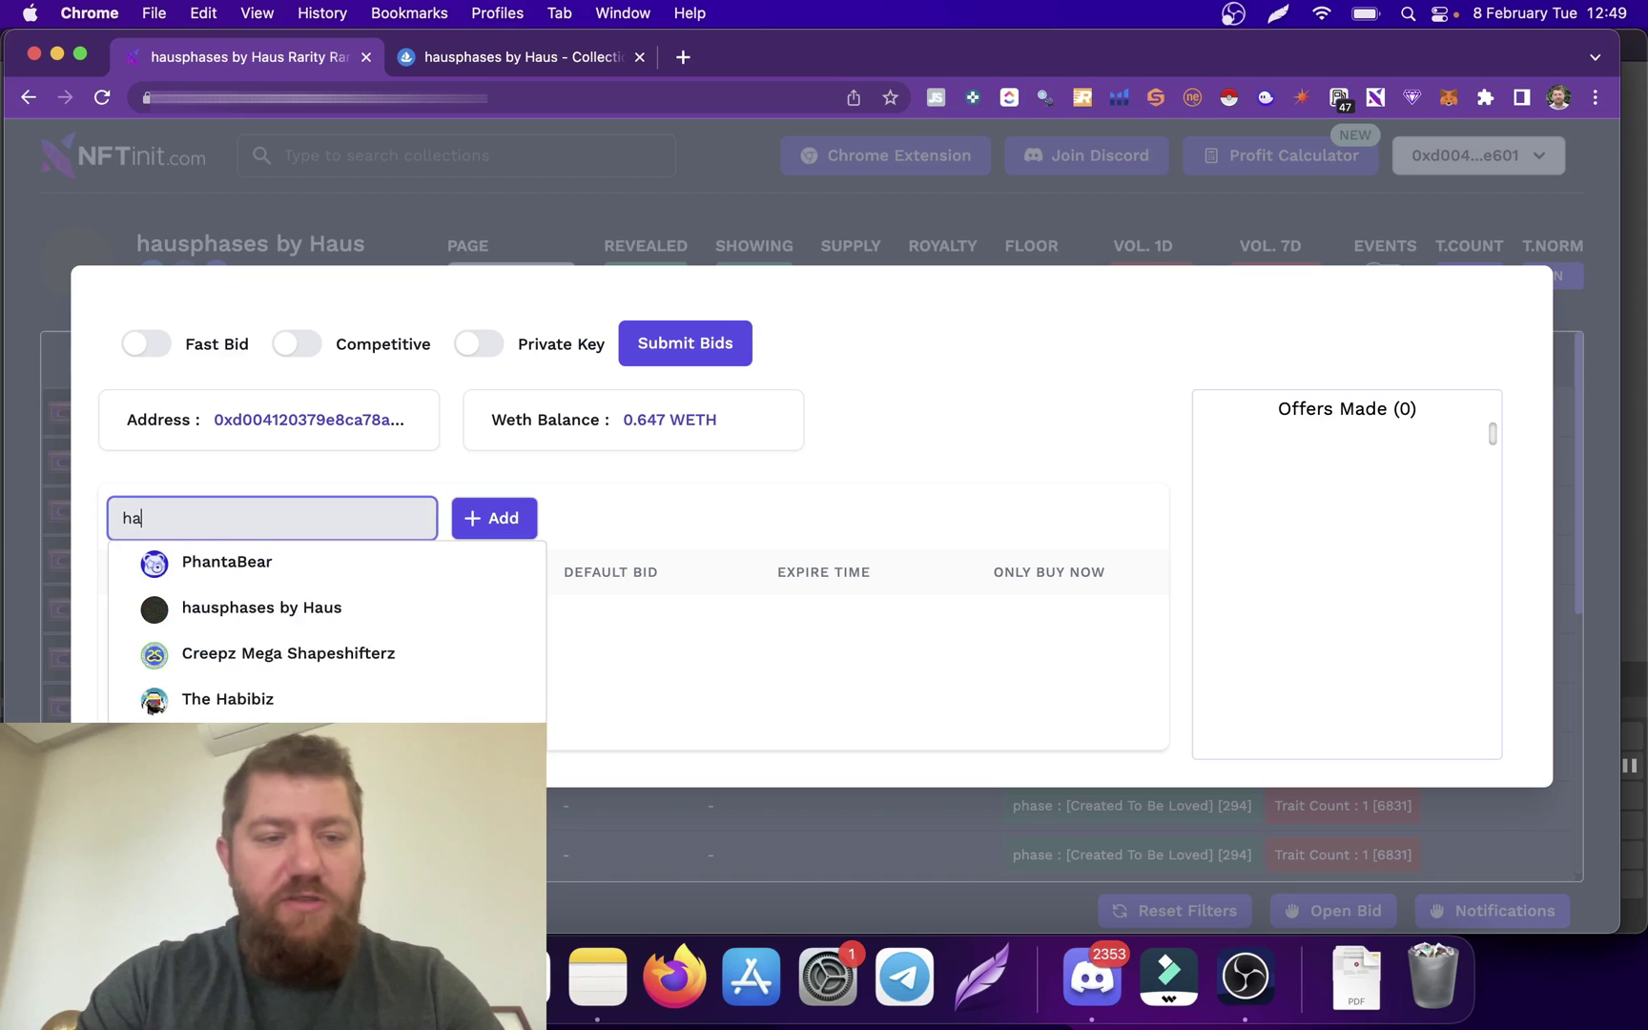
{"action": "left_click", "coordinate": [244, 572]}
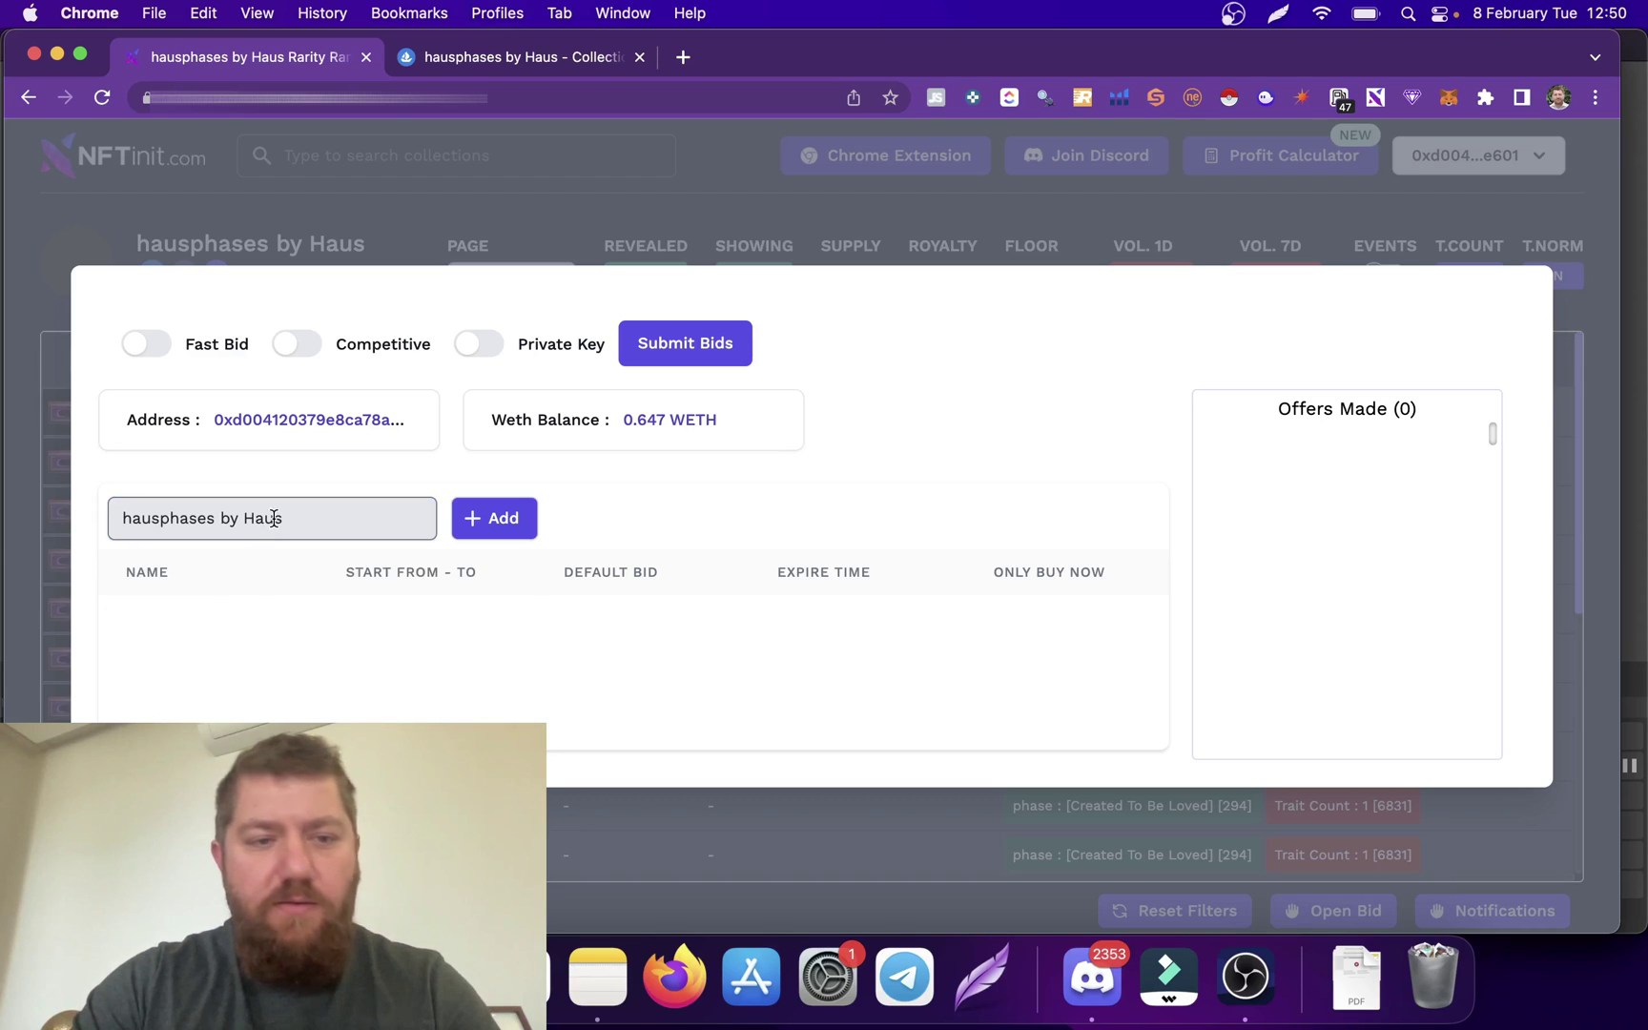
Turn on Competitive bidding mode.
{"action": "mouse_move", "coordinate": [129, 349]}
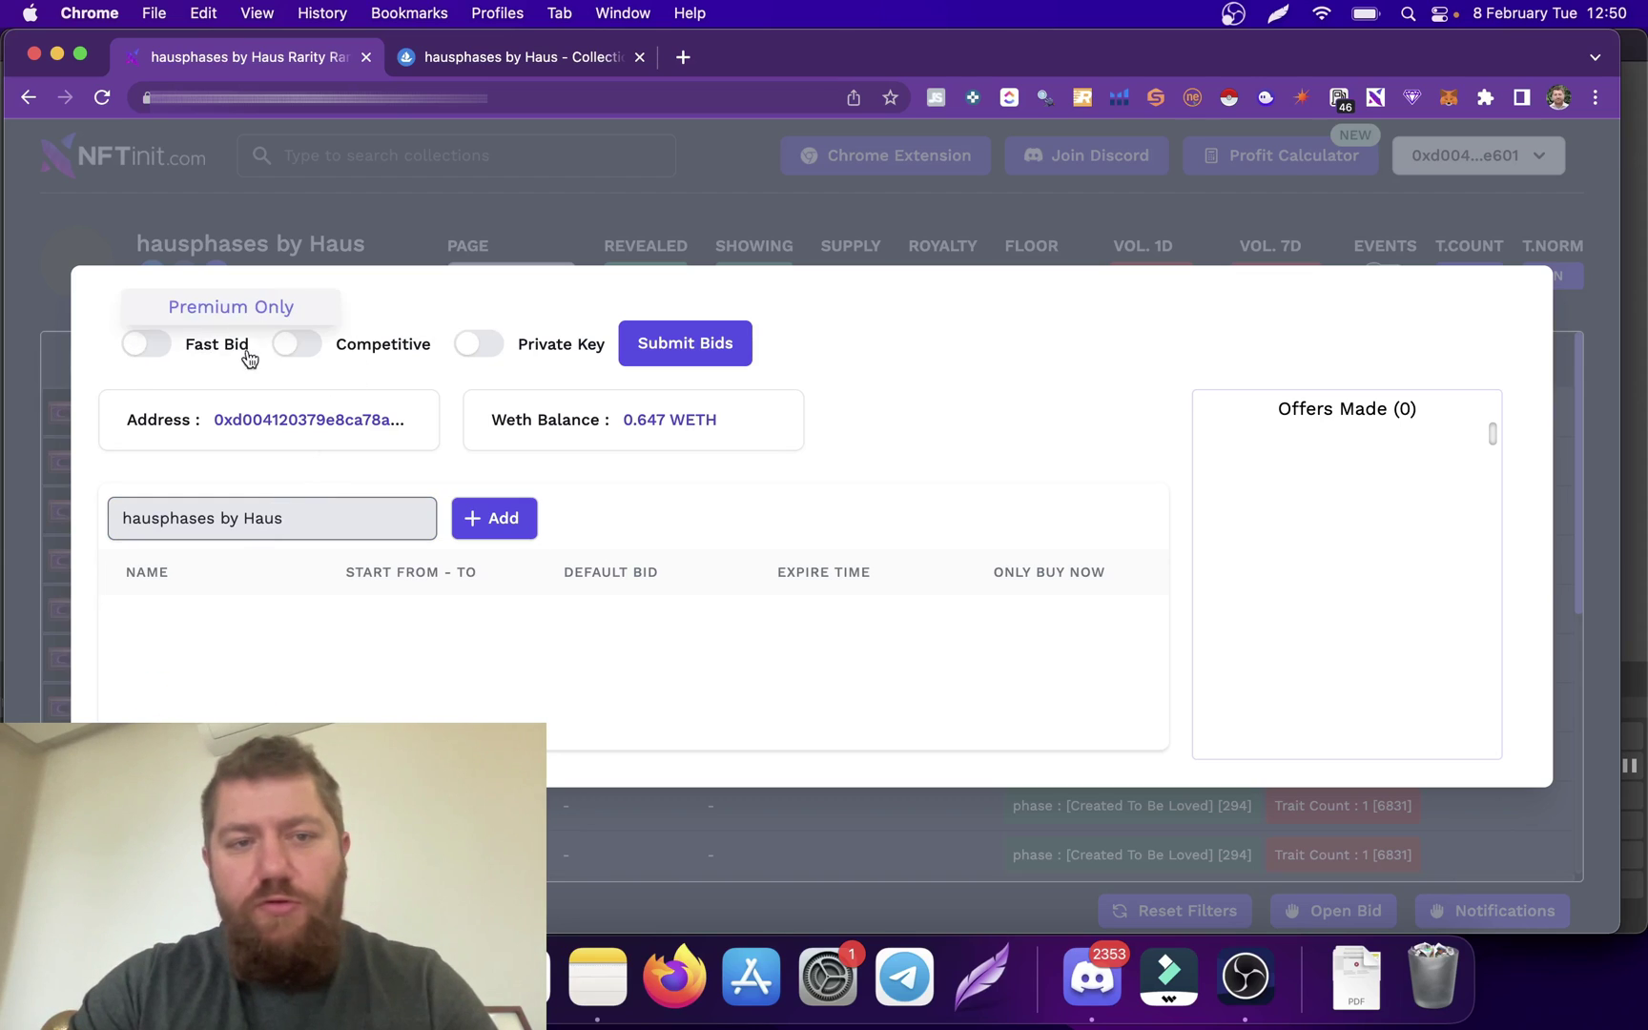
{"action": "mouse_move", "coordinate": [386, 345]}
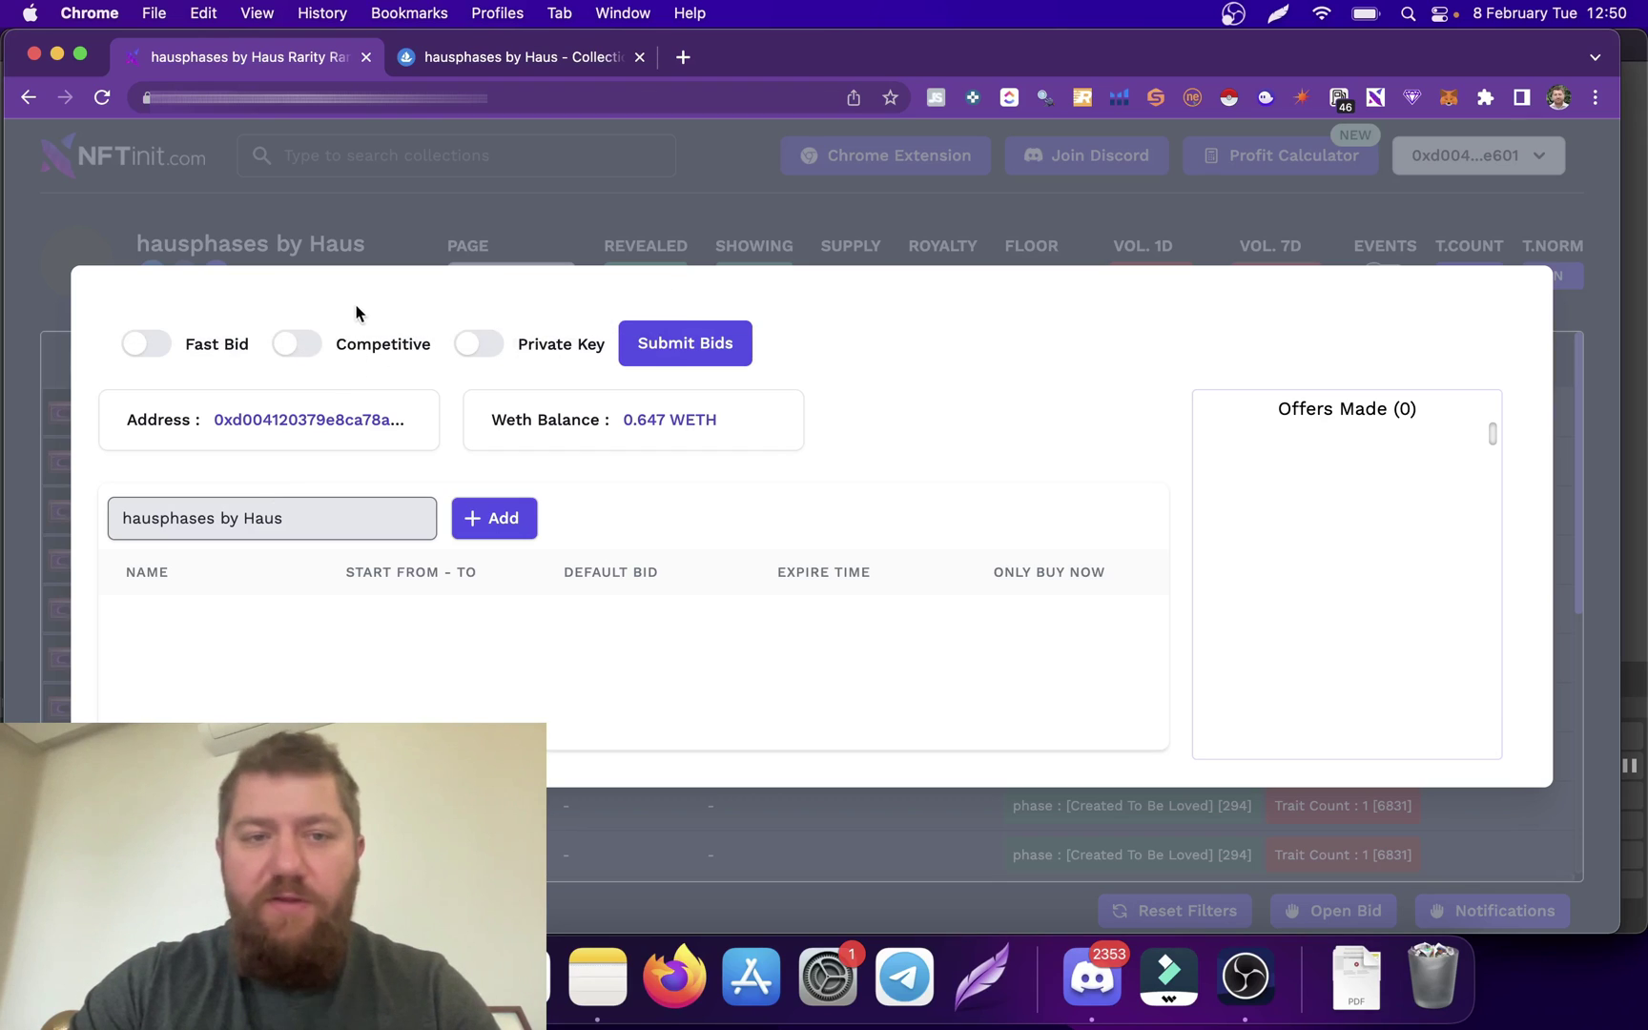
{"action": "left_click", "coordinate": [301, 341]}
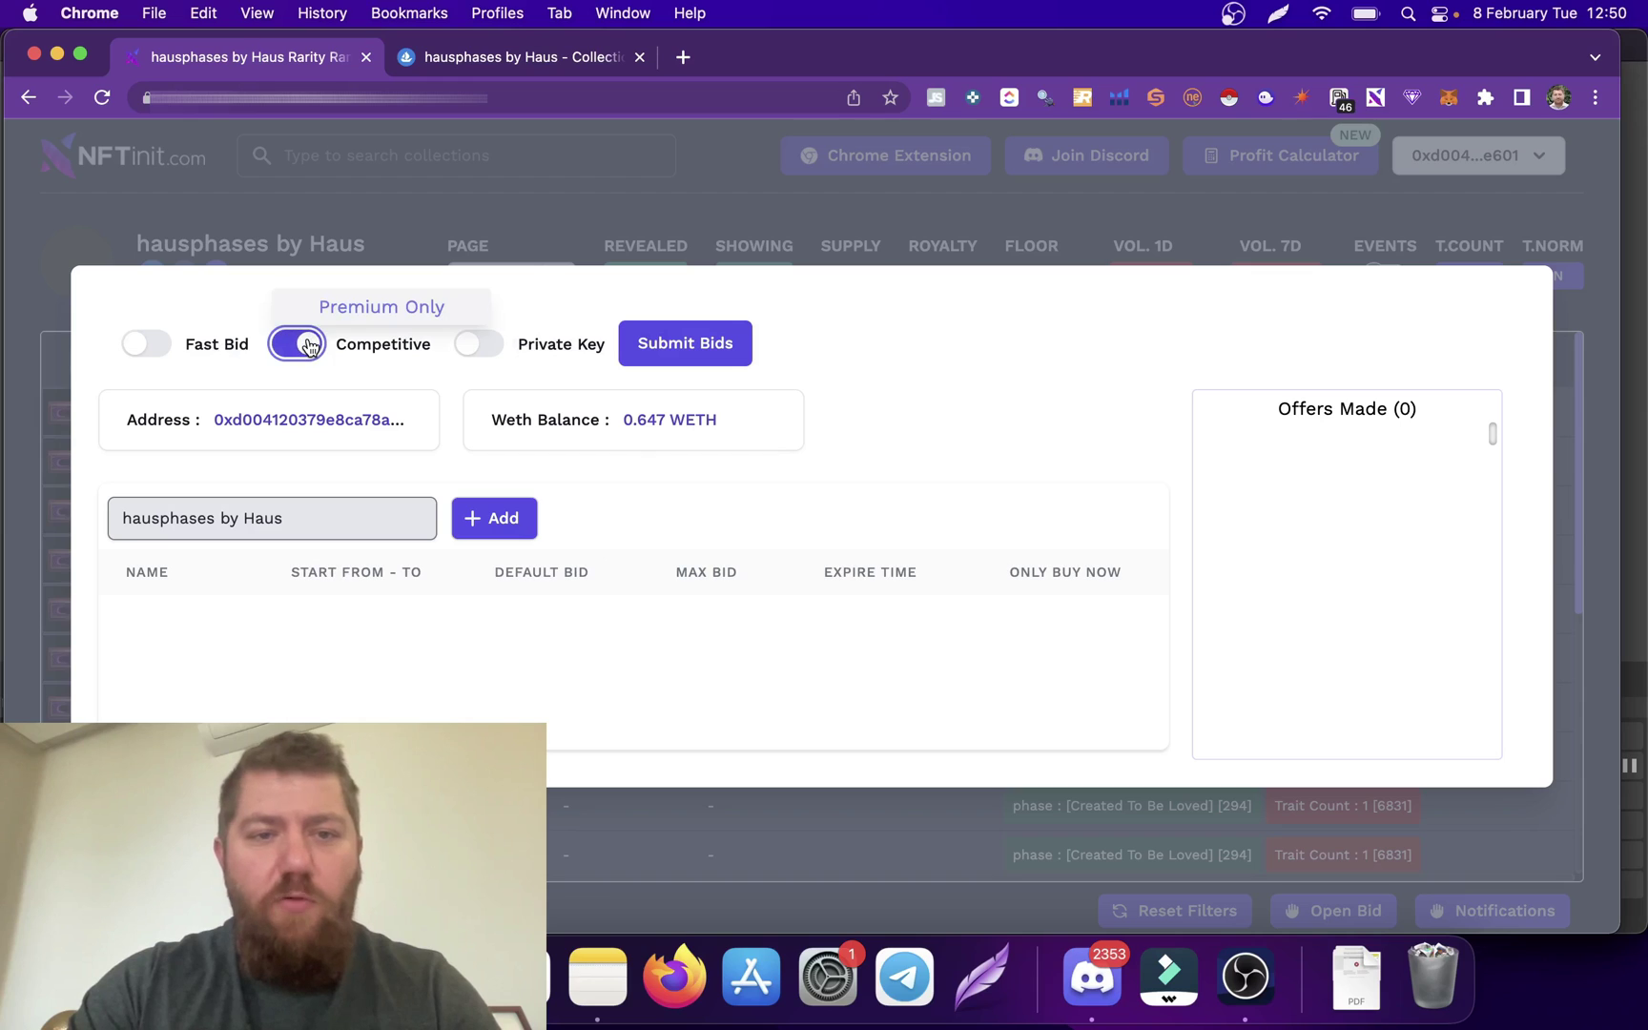
Add hausphases by Haus to the bid list with its range measured by Token id instead of Ranking.
{"action": "left_click", "coordinate": [491, 520]}
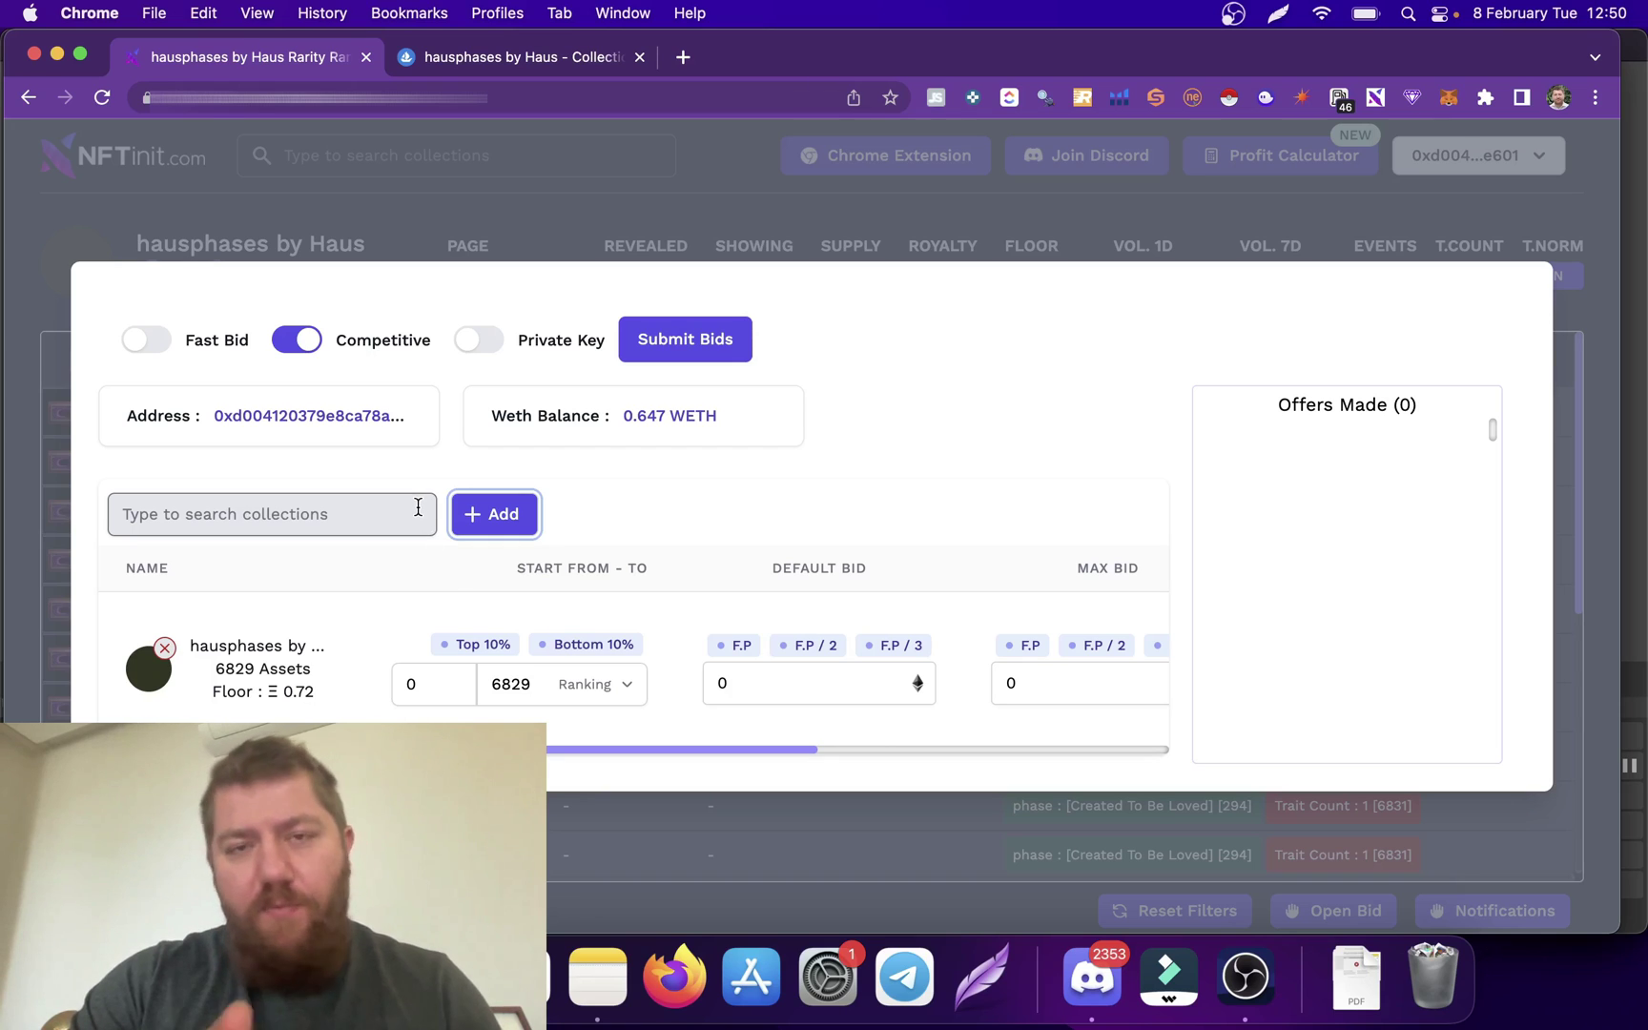
{"action": "left_click", "coordinate": [426, 682]}
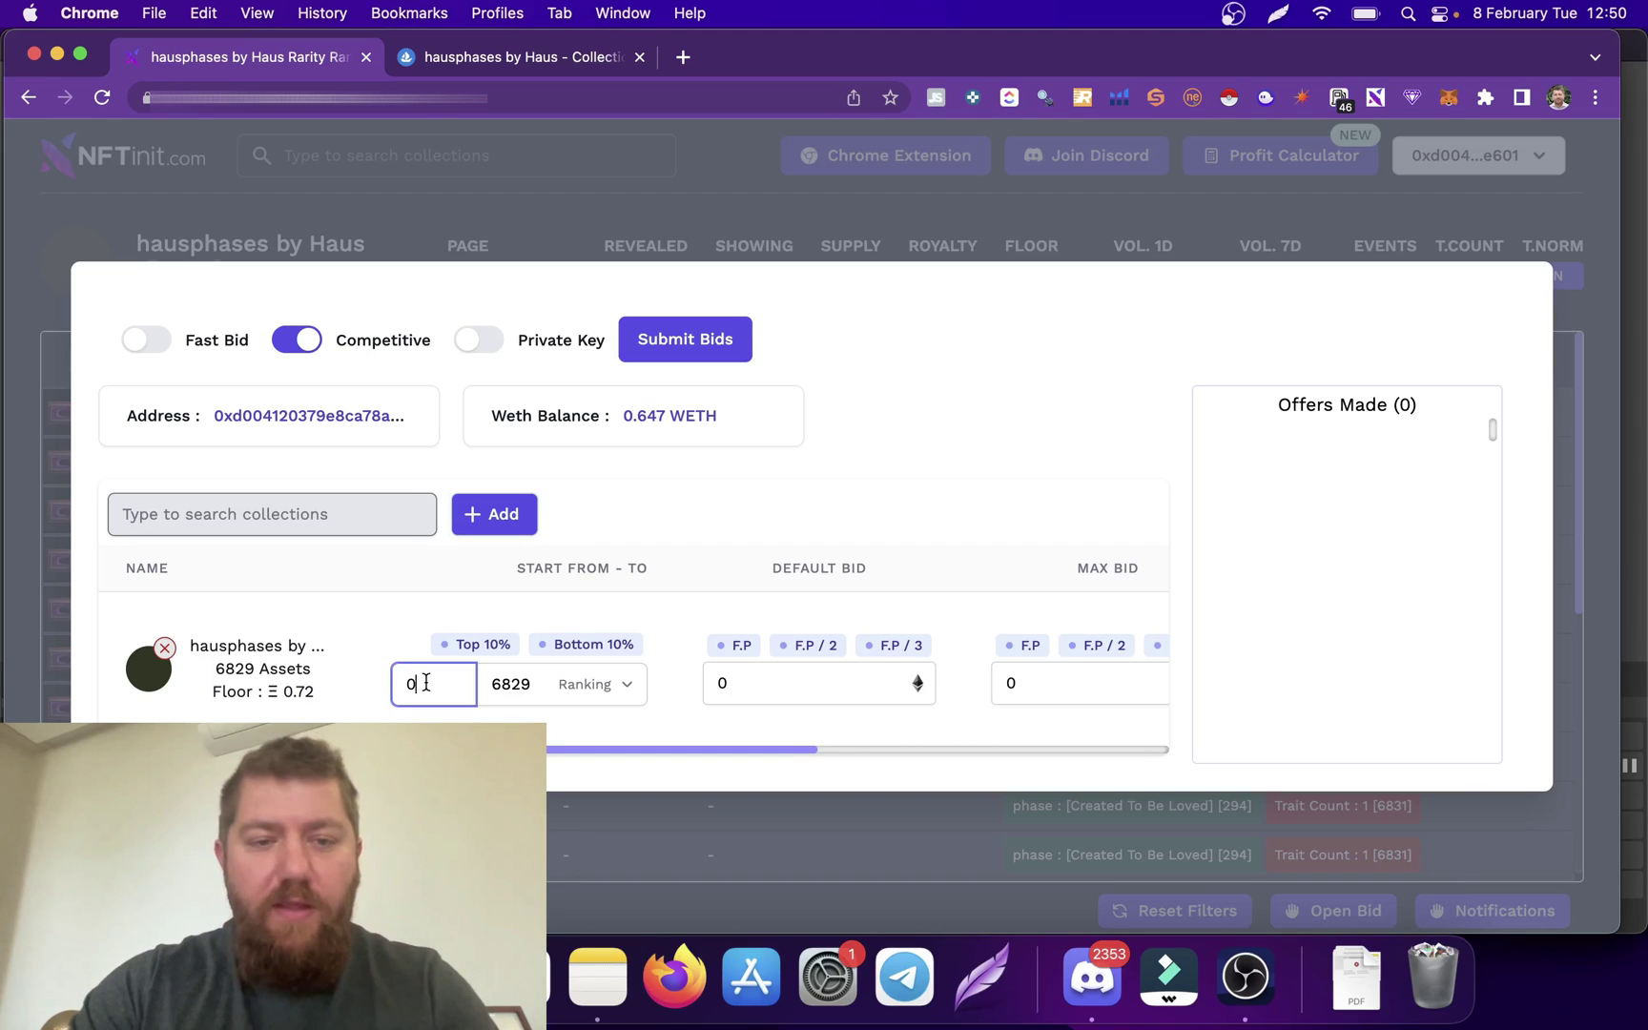
{"action": "left_click", "coordinate": [578, 684]}
{"action": "left_click", "coordinate": [556, 706]}
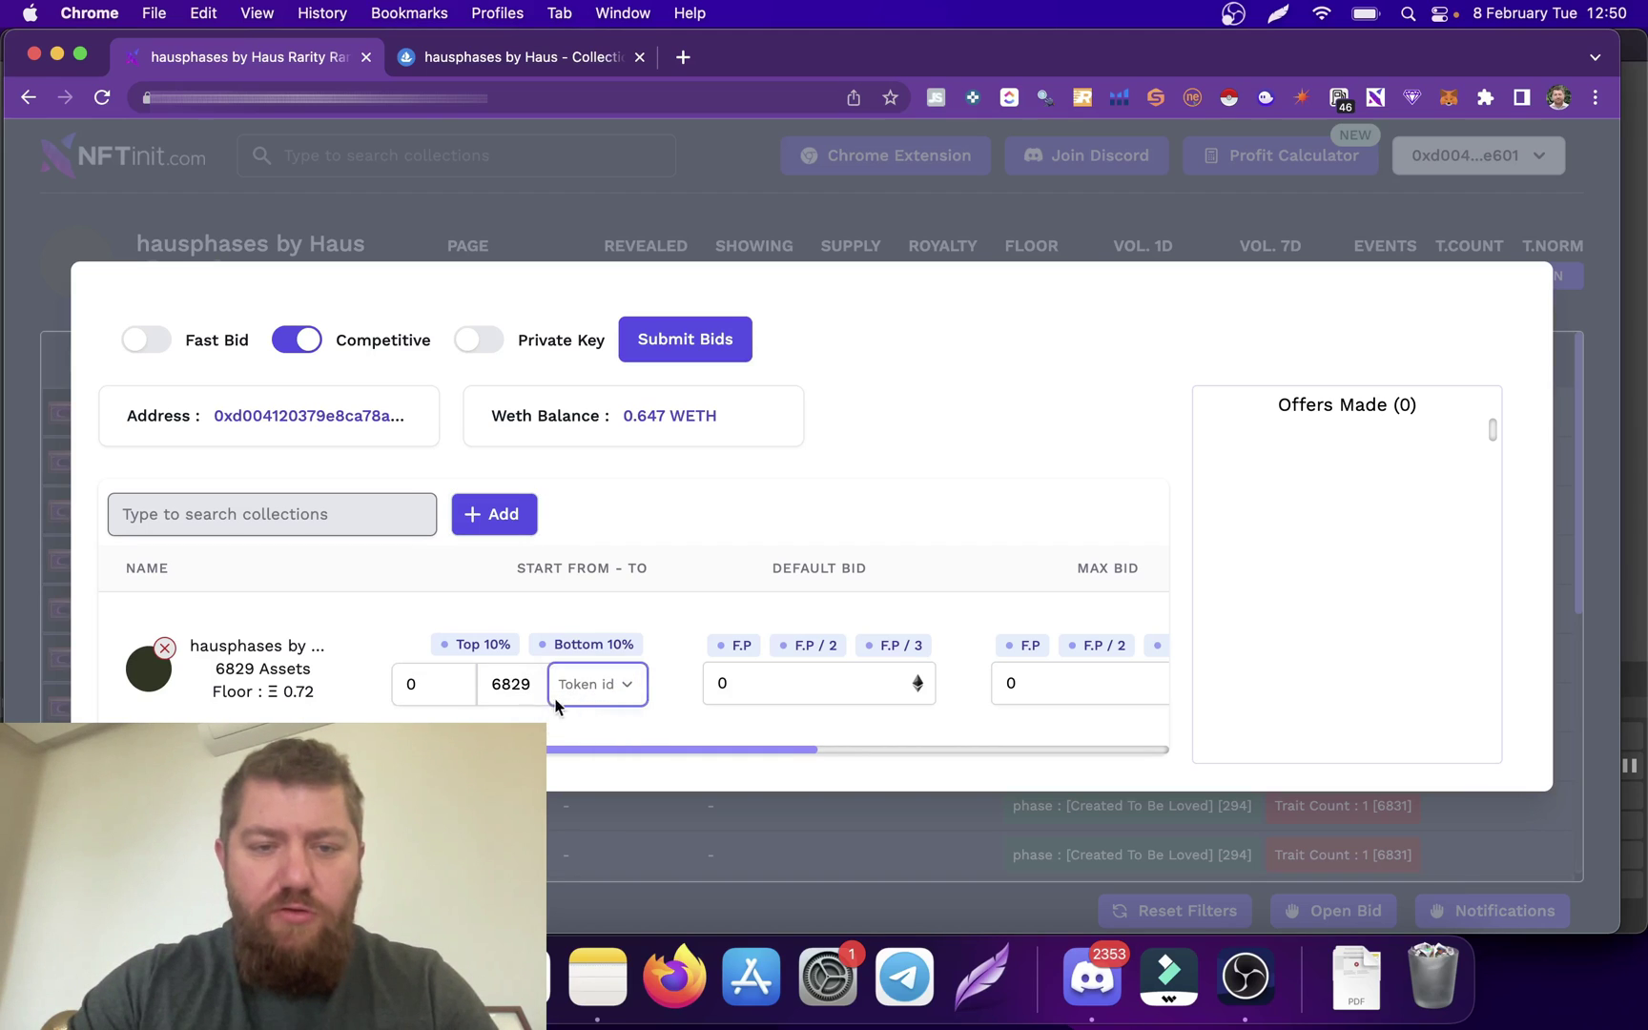
{"action": "left_click", "coordinate": [456, 683]}
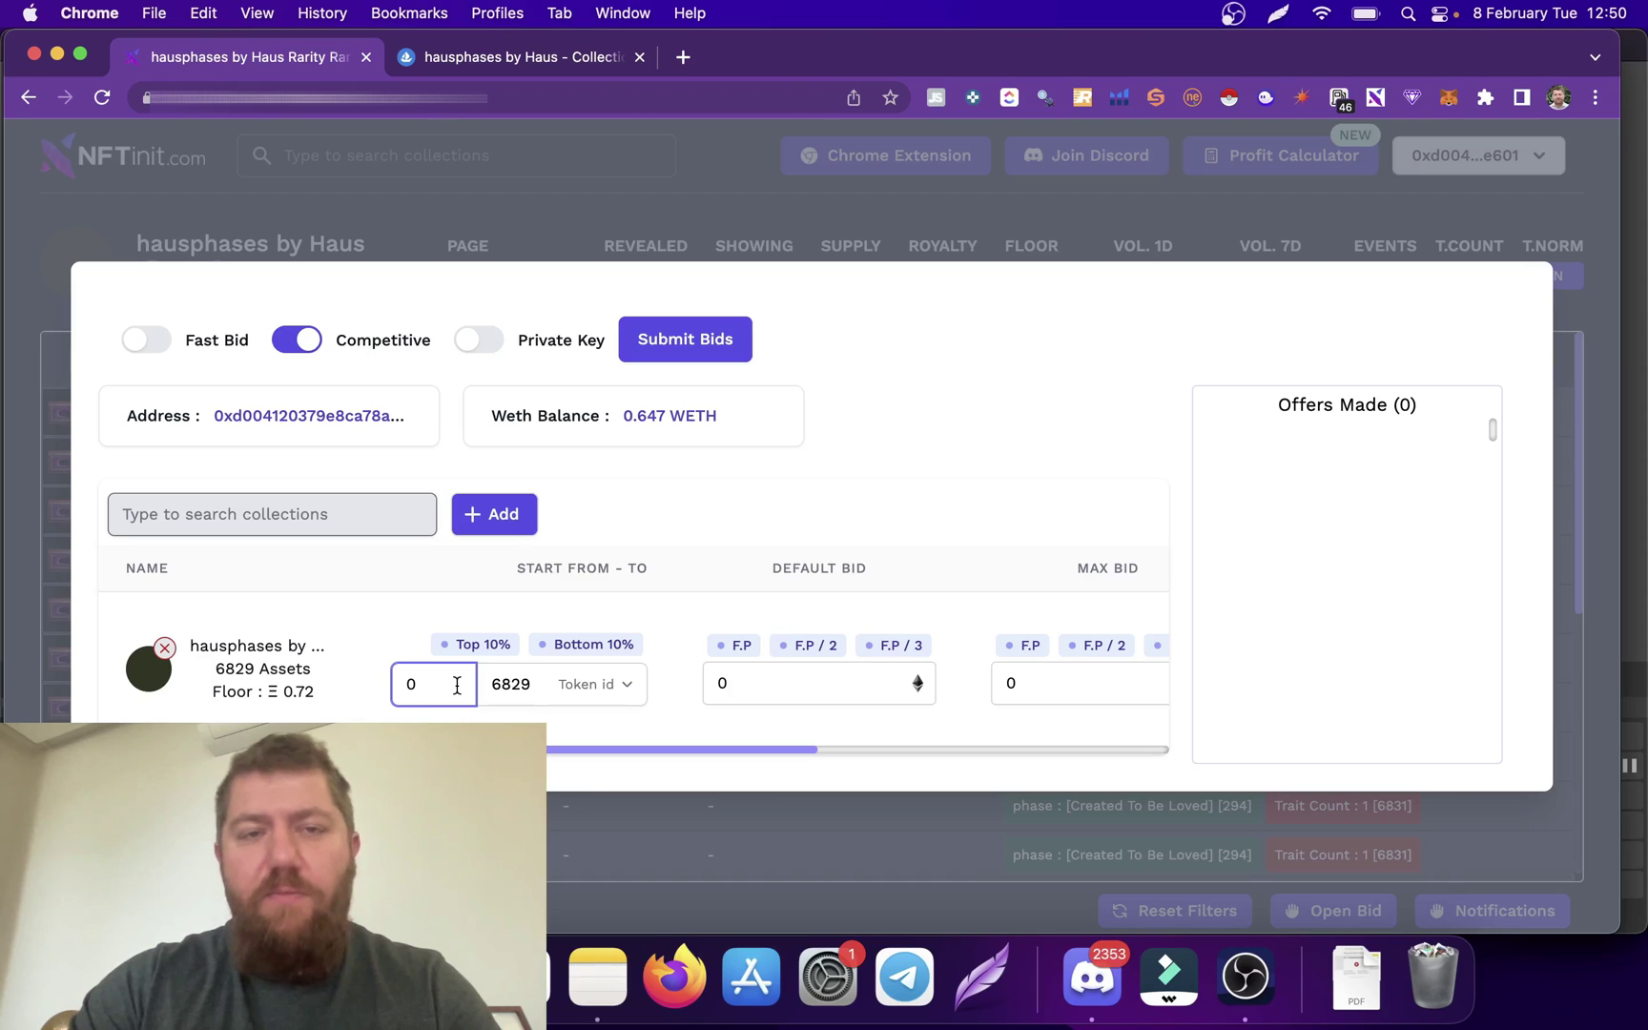
{"action": "left_click", "coordinate": [515, 57]}
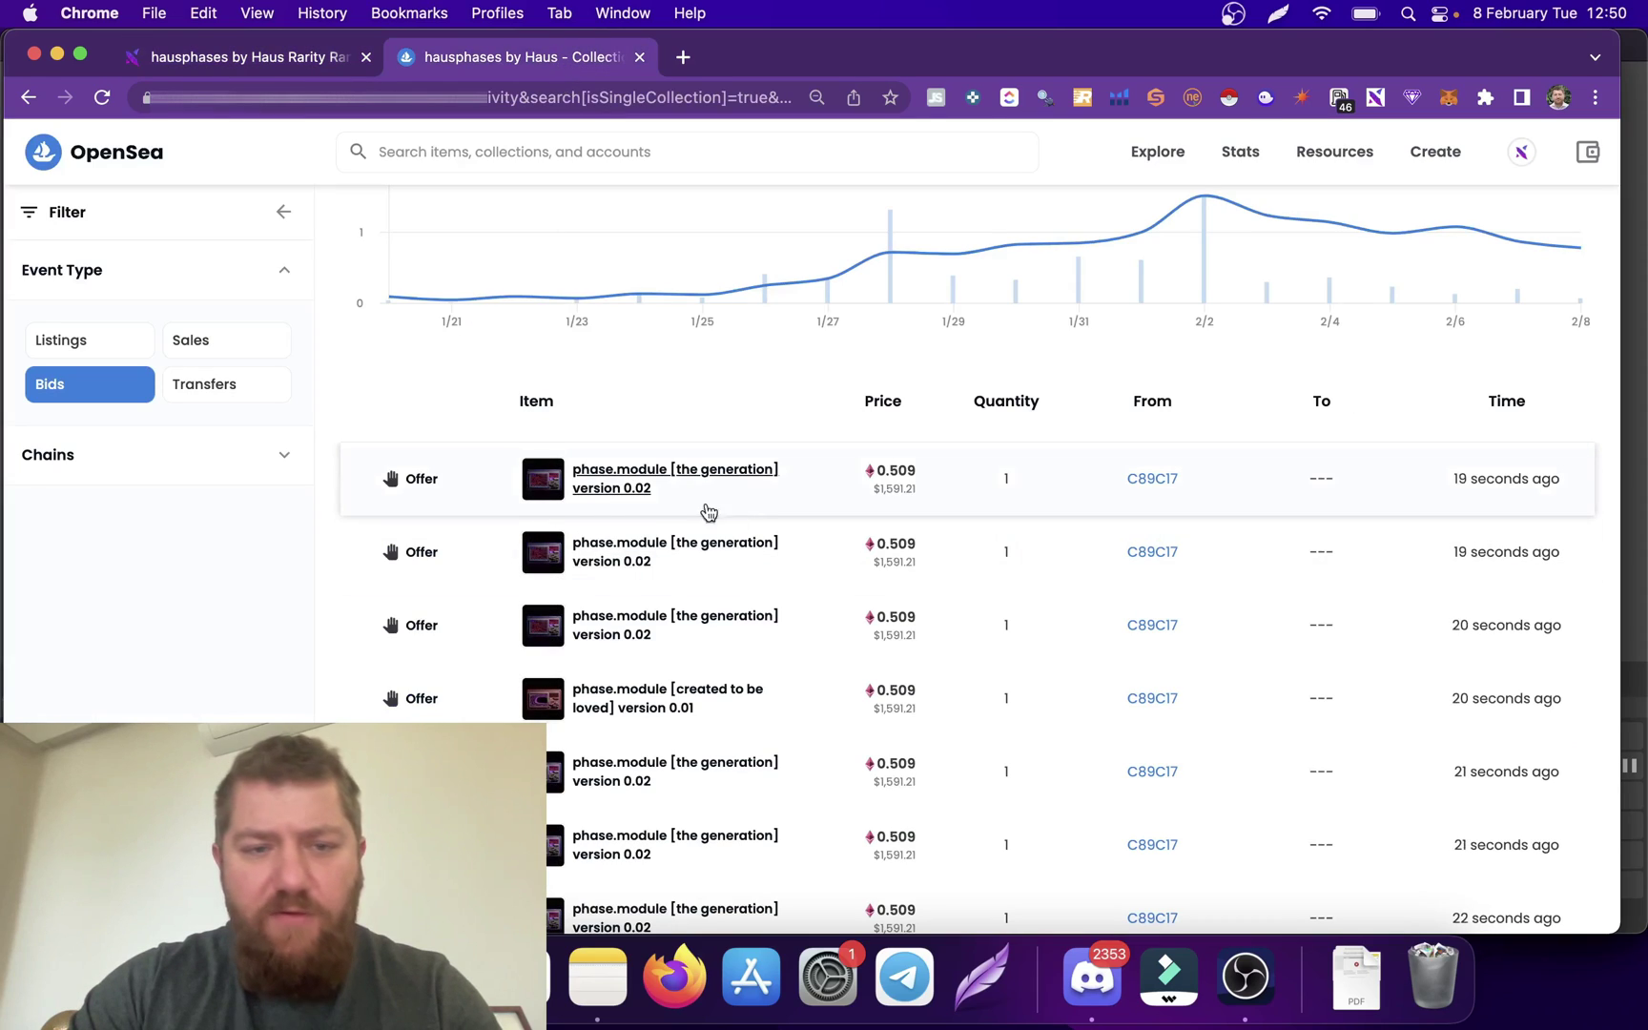
Open the first offered phase.module item in a new tab and copy its token id 2975.
{"action": "left_click", "coordinate": [637, 491], "text": "super"}
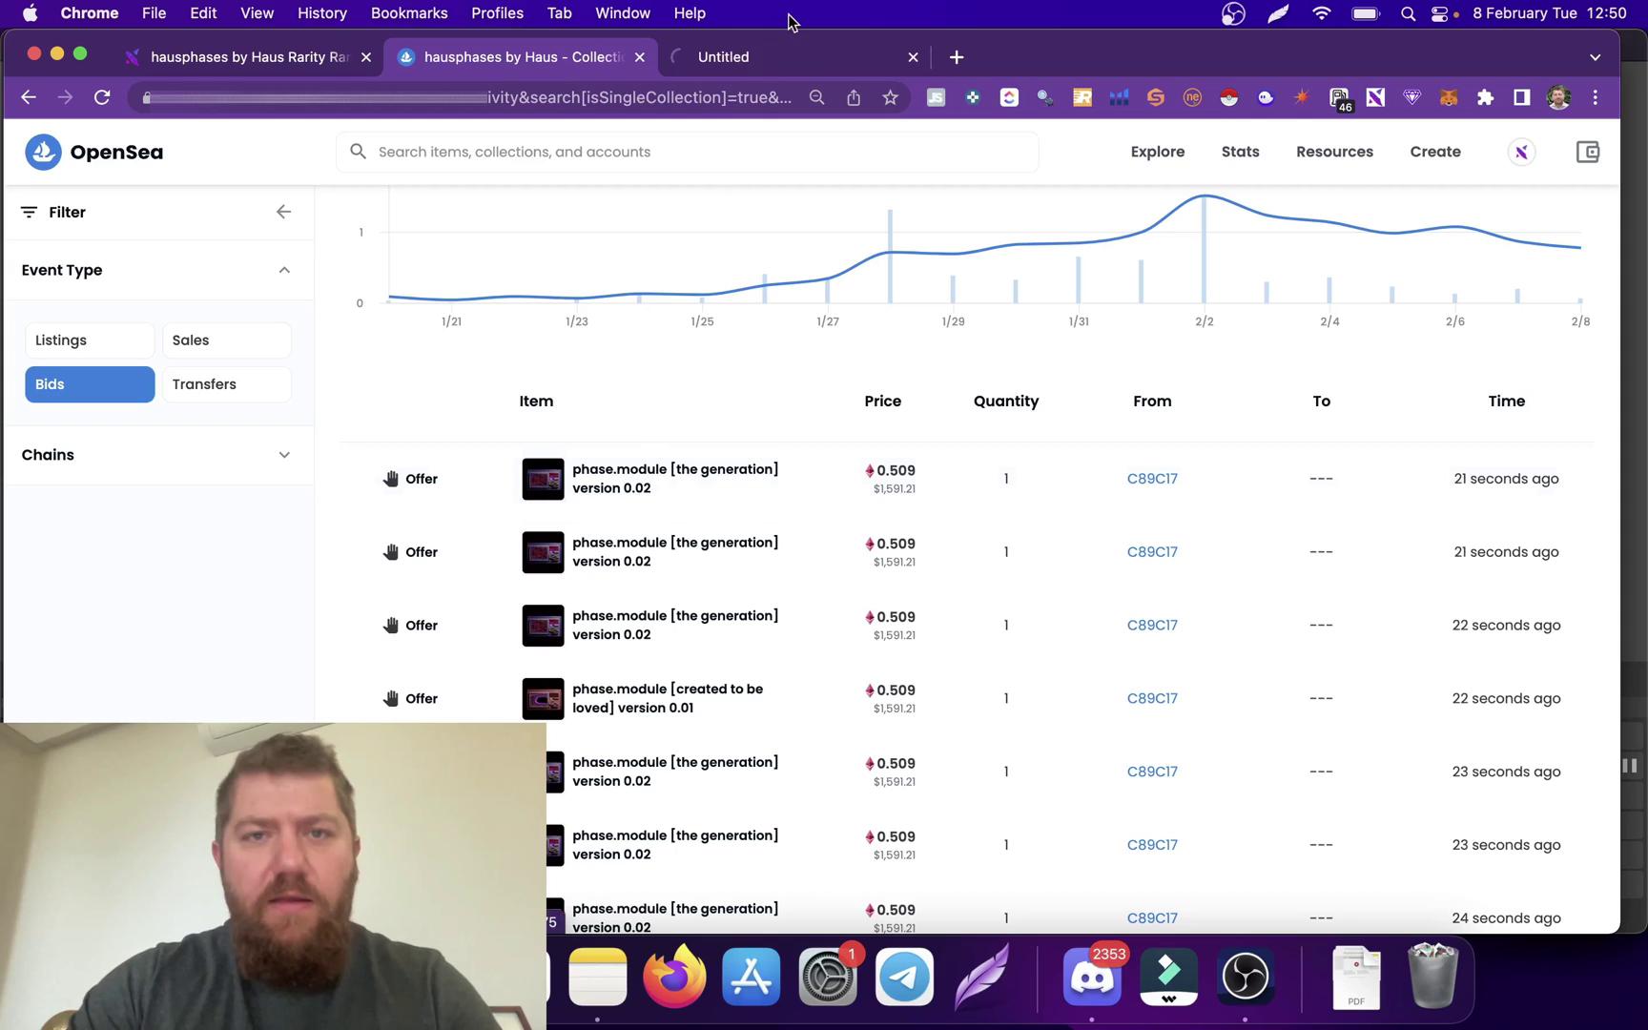
{"action": "left_click", "coordinate": [784, 57]}
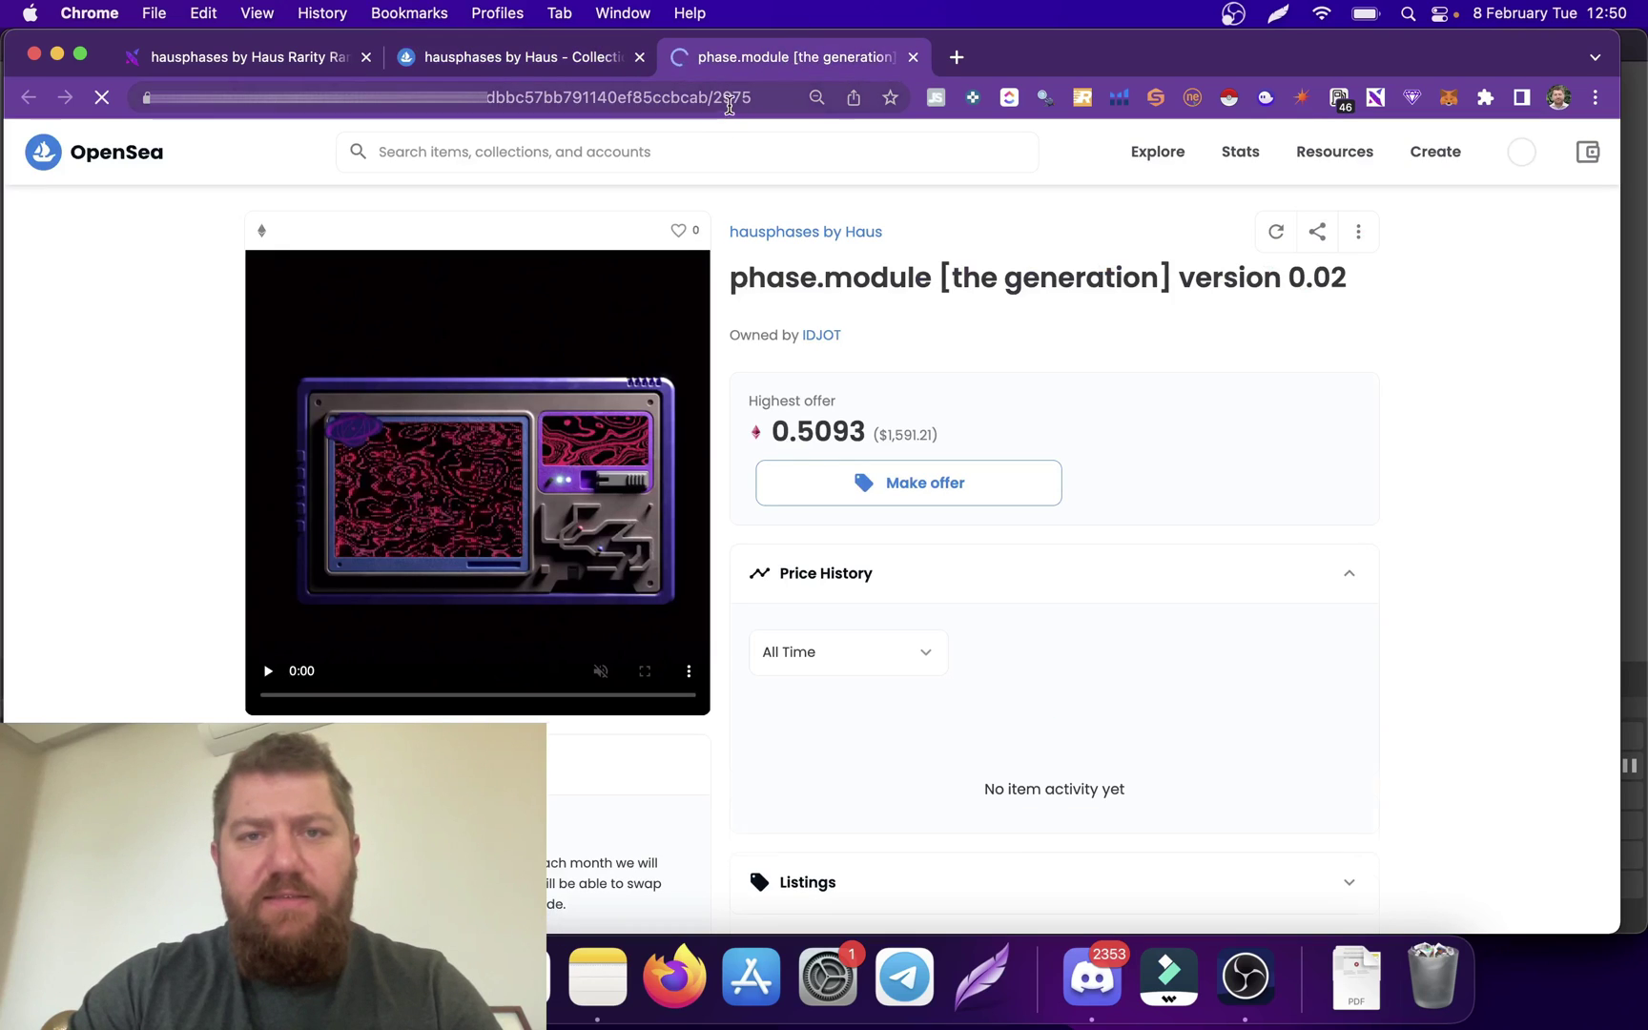
{"action": "double_click", "coordinate": [729, 101]}
{"action": "key", "text": "cmd+c"}
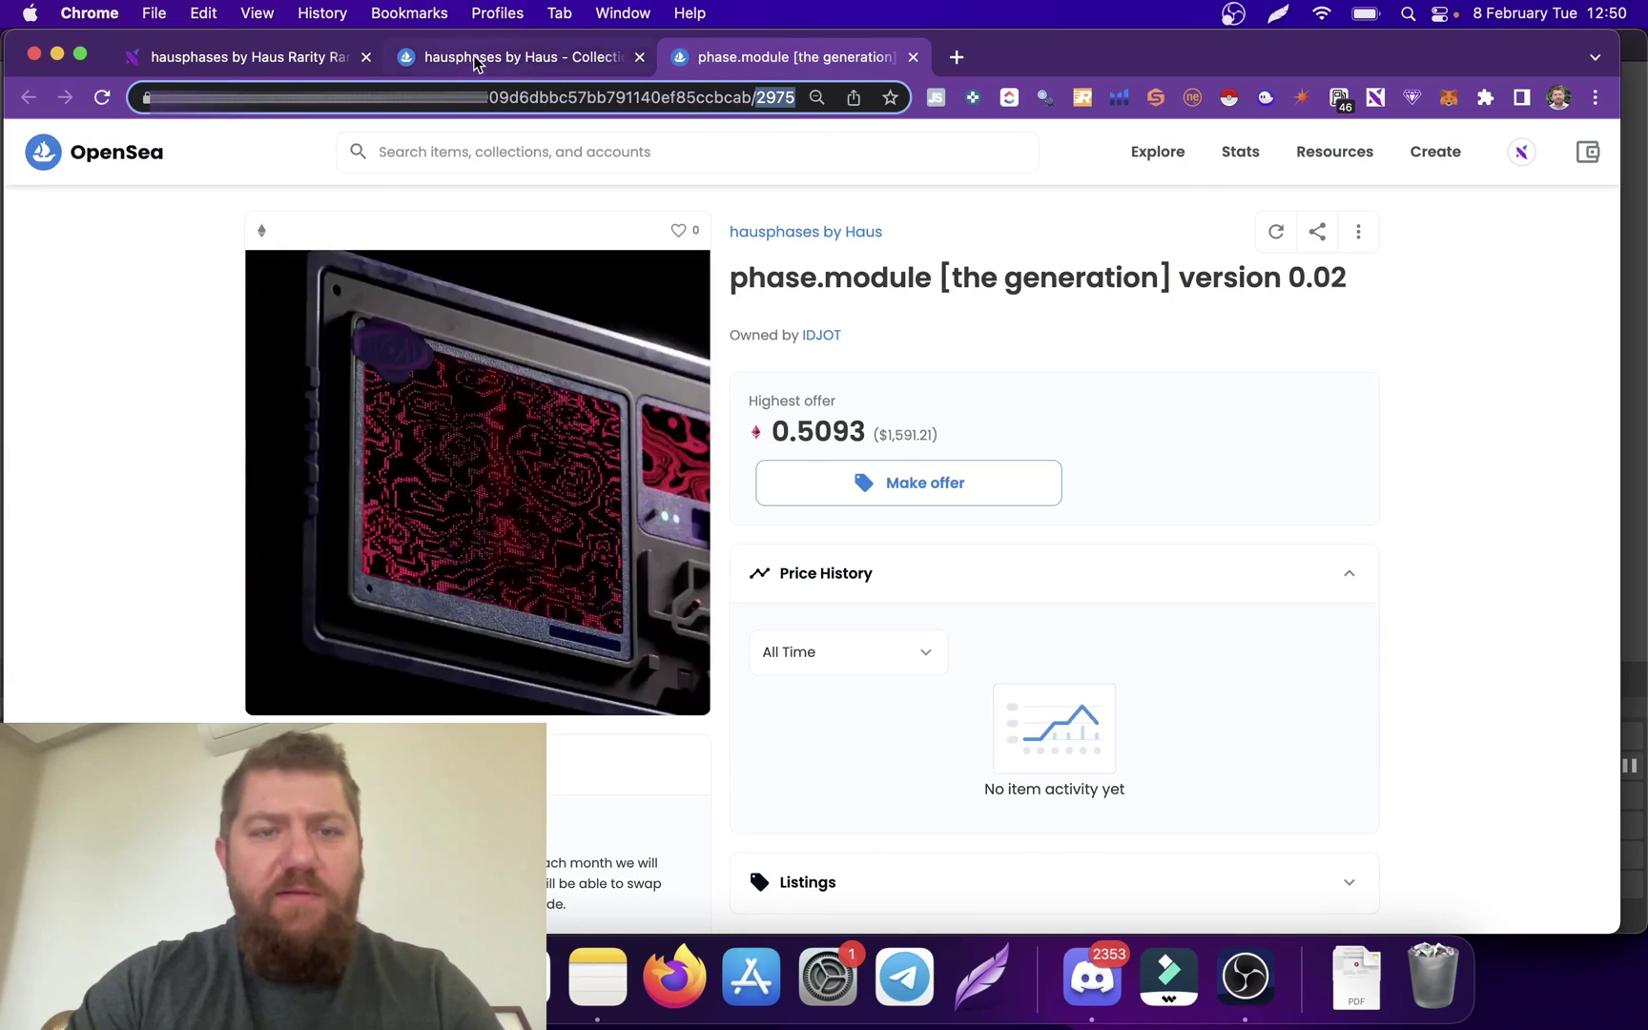
{"action": "left_click", "coordinate": [475, 63]}
Set the hausphases token id range to 2974–6829 using the copied token id.
{"action": "left_click", "coordinate": [308, 70]}
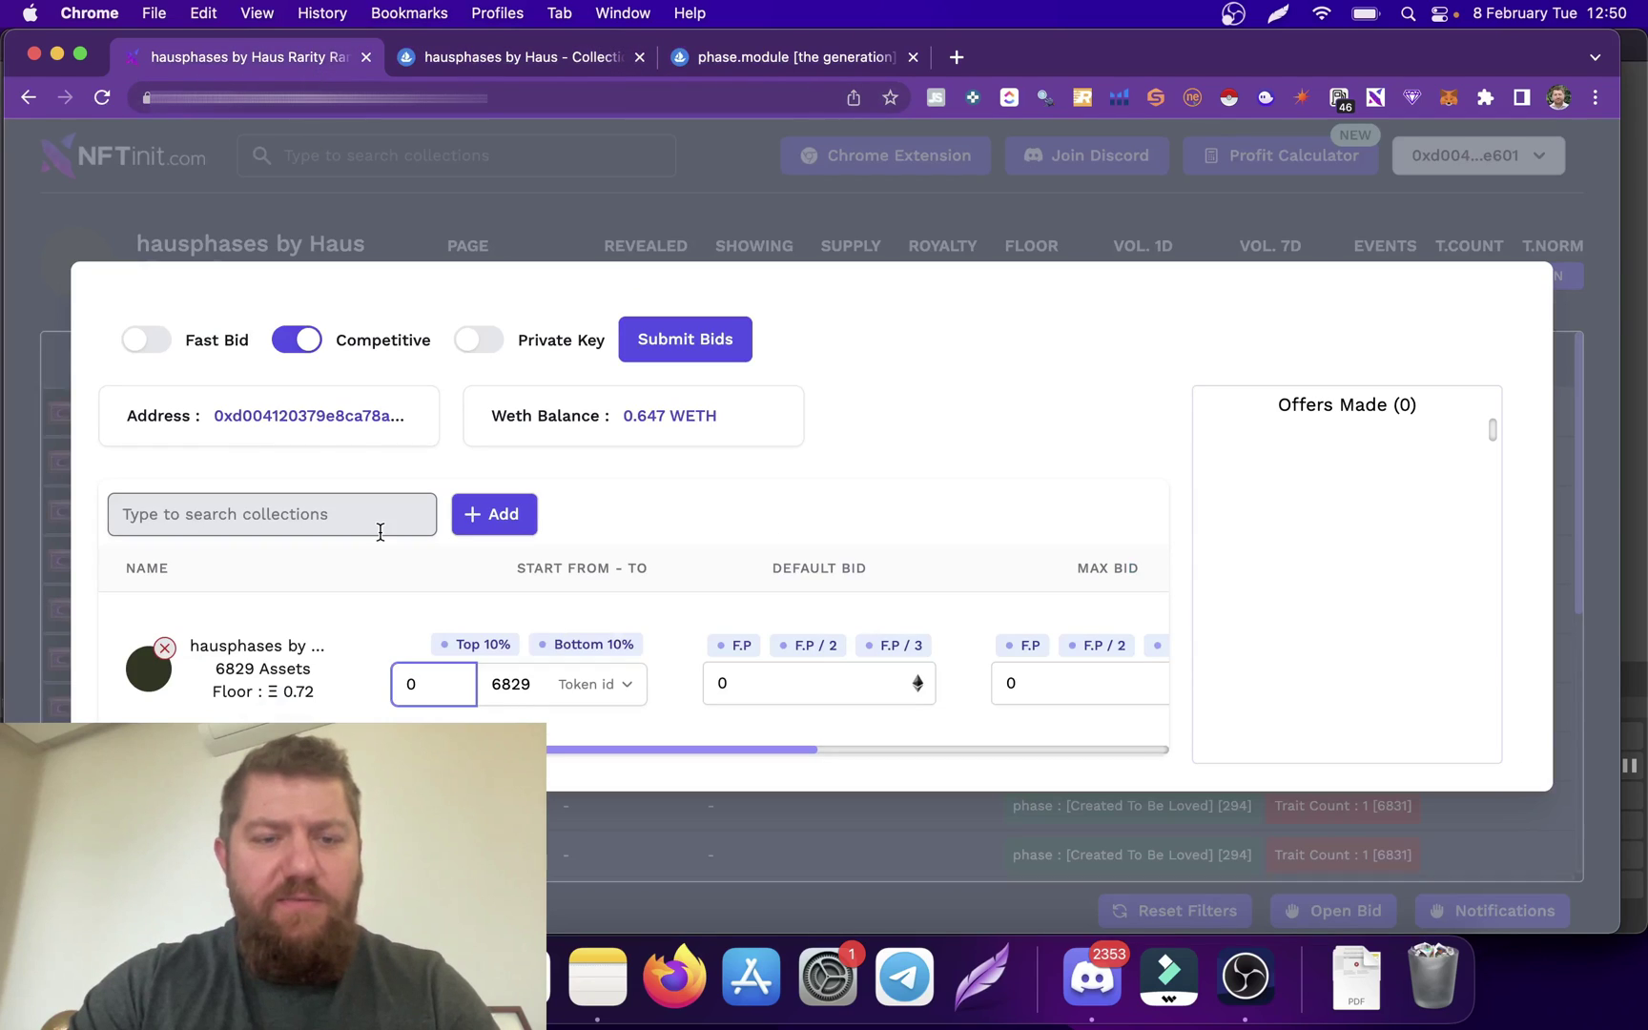
{"action": "key", "text": "BackSpace"}
{"action": "key", "text": "cmd+v"}
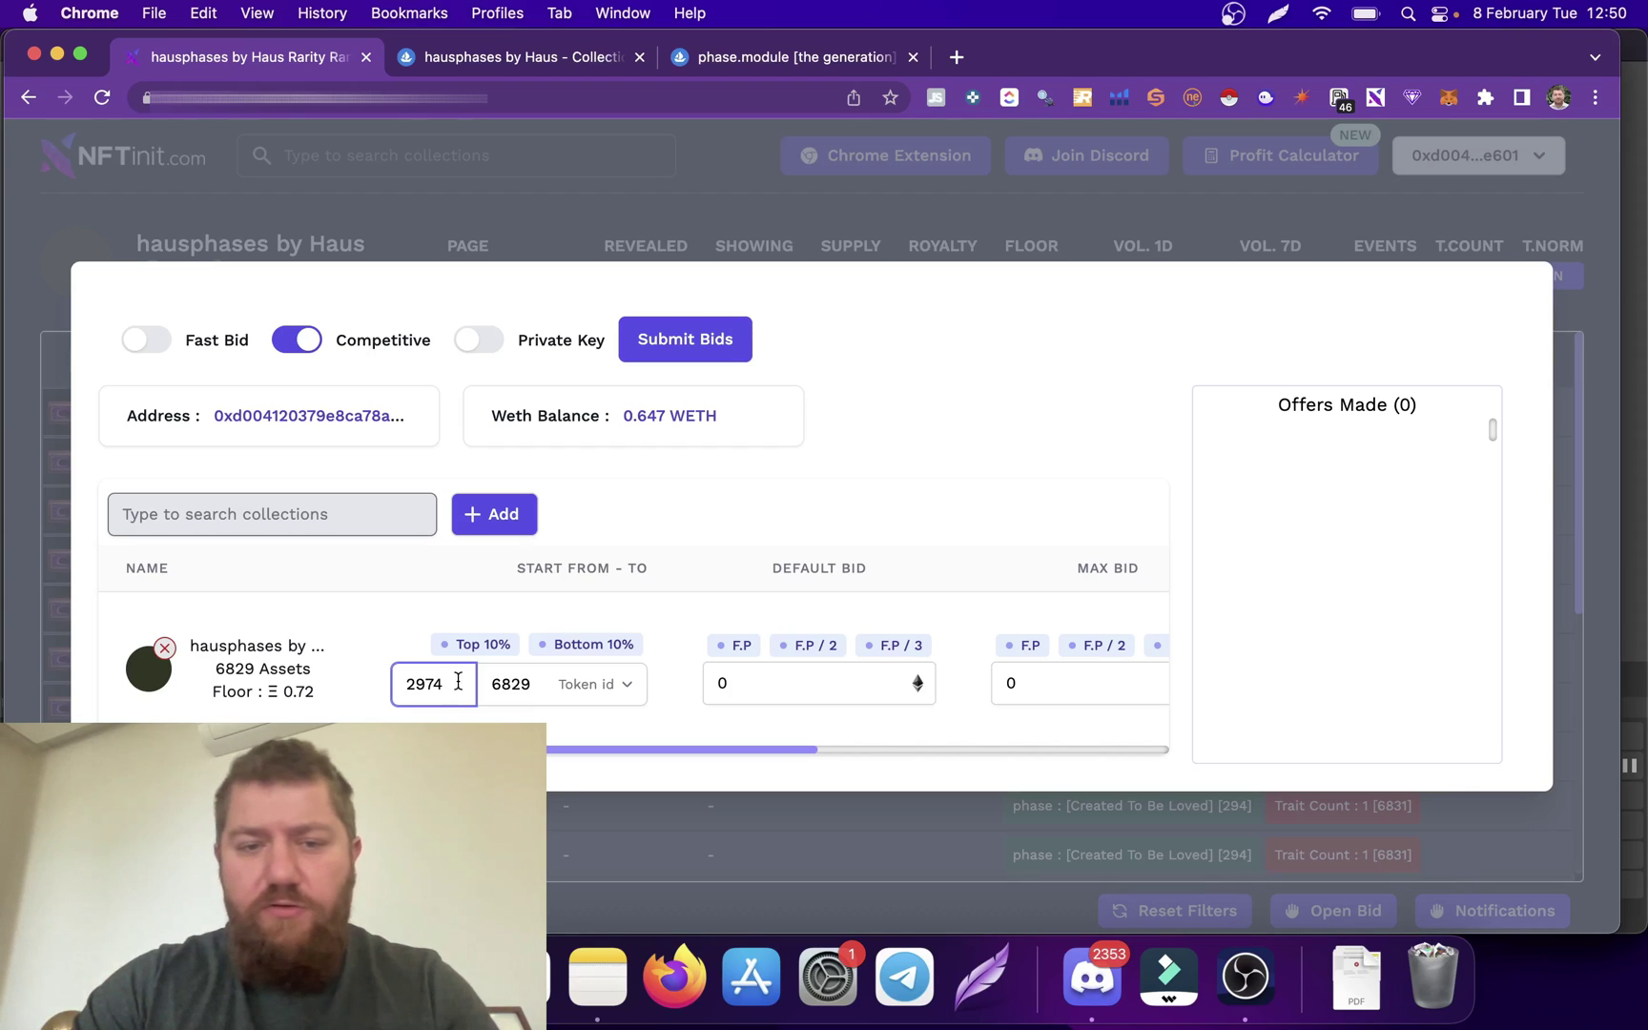
{"action": "double_click", "coordinate": [514, 680]}
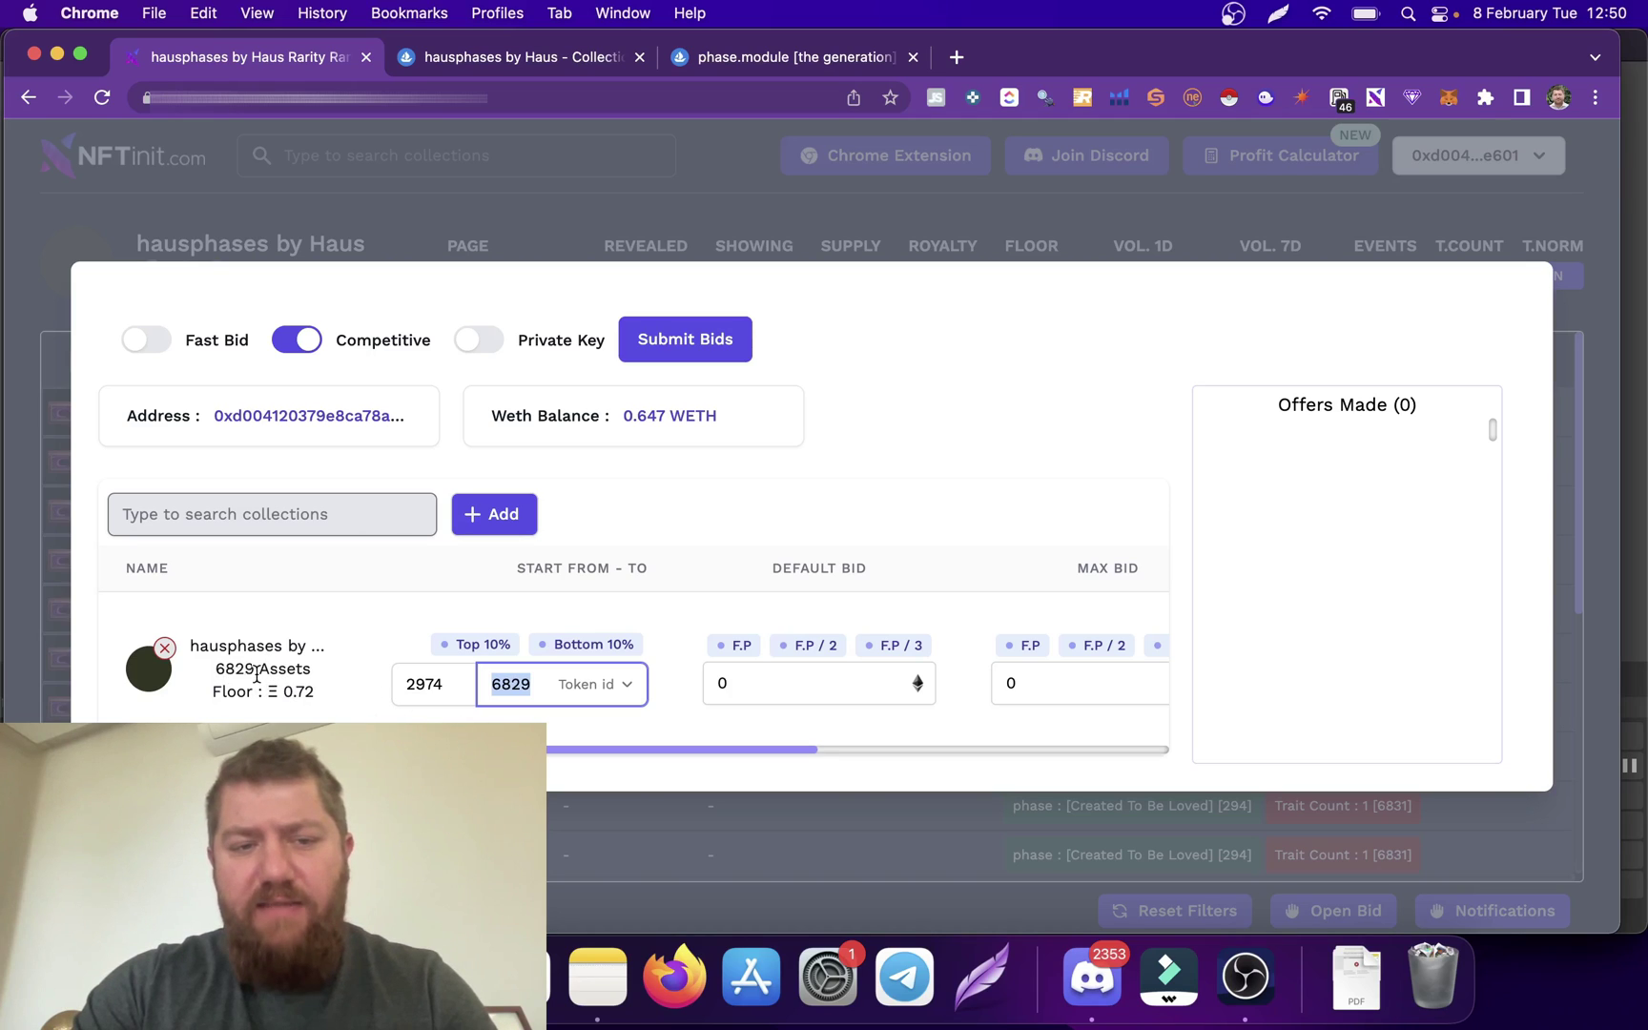
Give the hausphases bid a 0.5 default bid and a 0.6 maximum bid.
{"action": "left_click", "coordinate": [760, 673]}
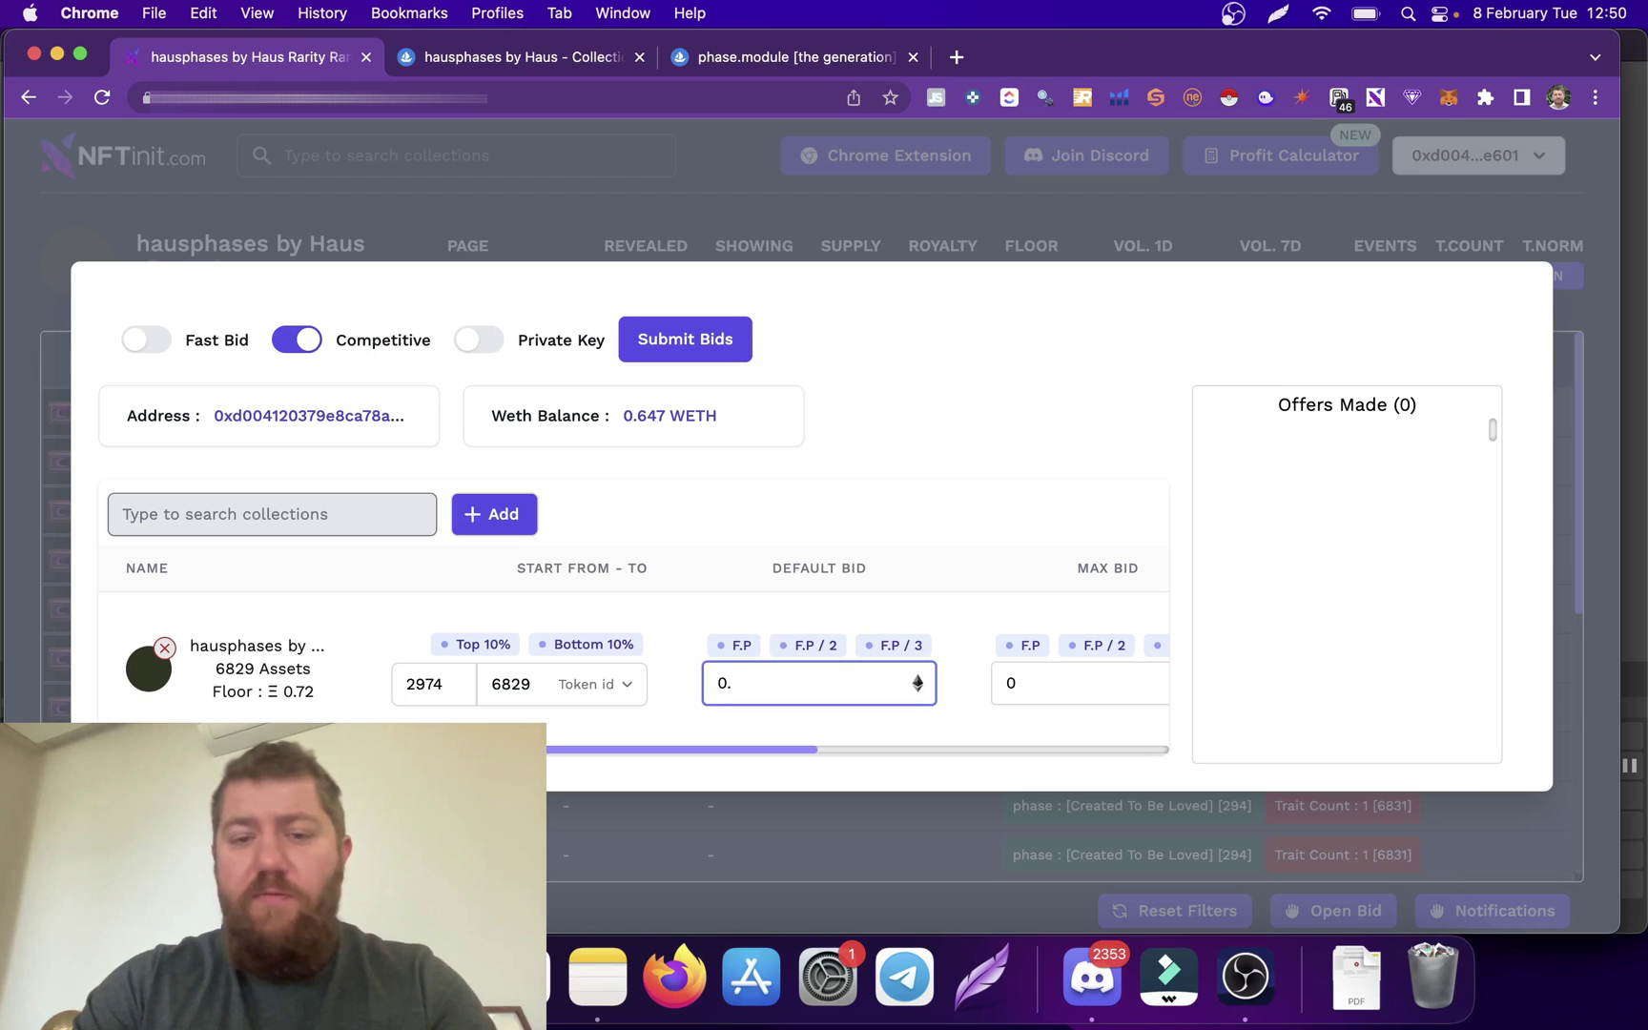
{"action": "left_click_drag", "start_coordinate": [761, 751], "coordinate": [985, 737]}
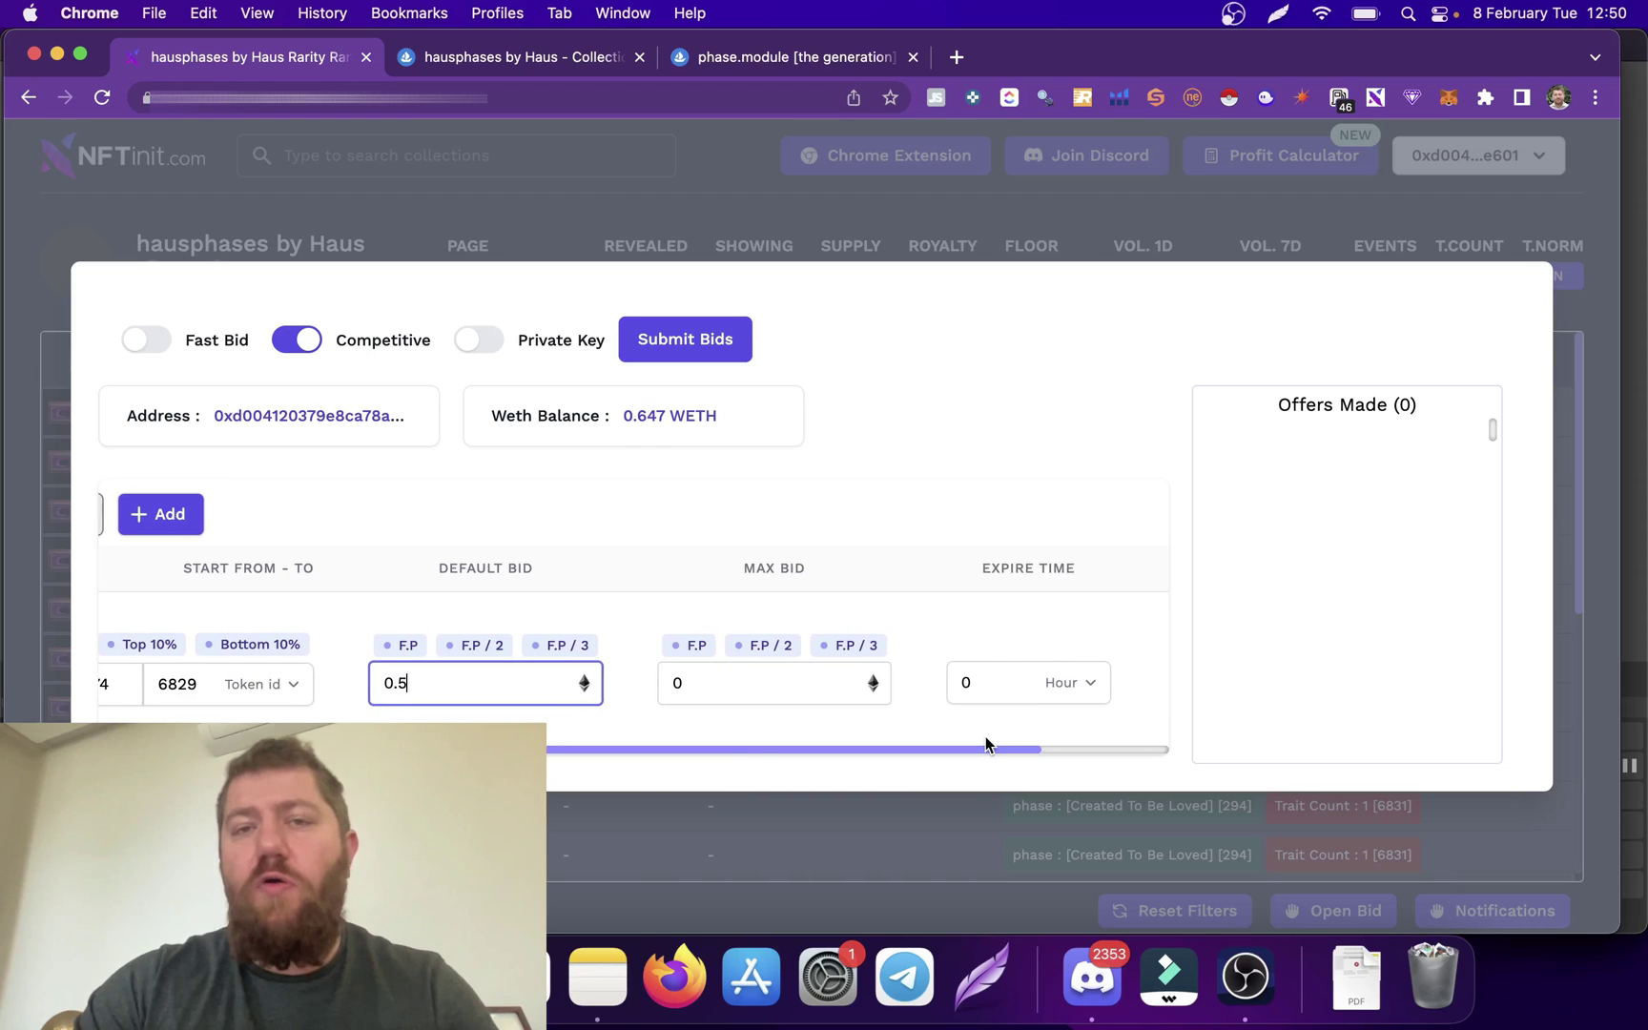
{"action": "left_click", "coordinate": [714, 681]}
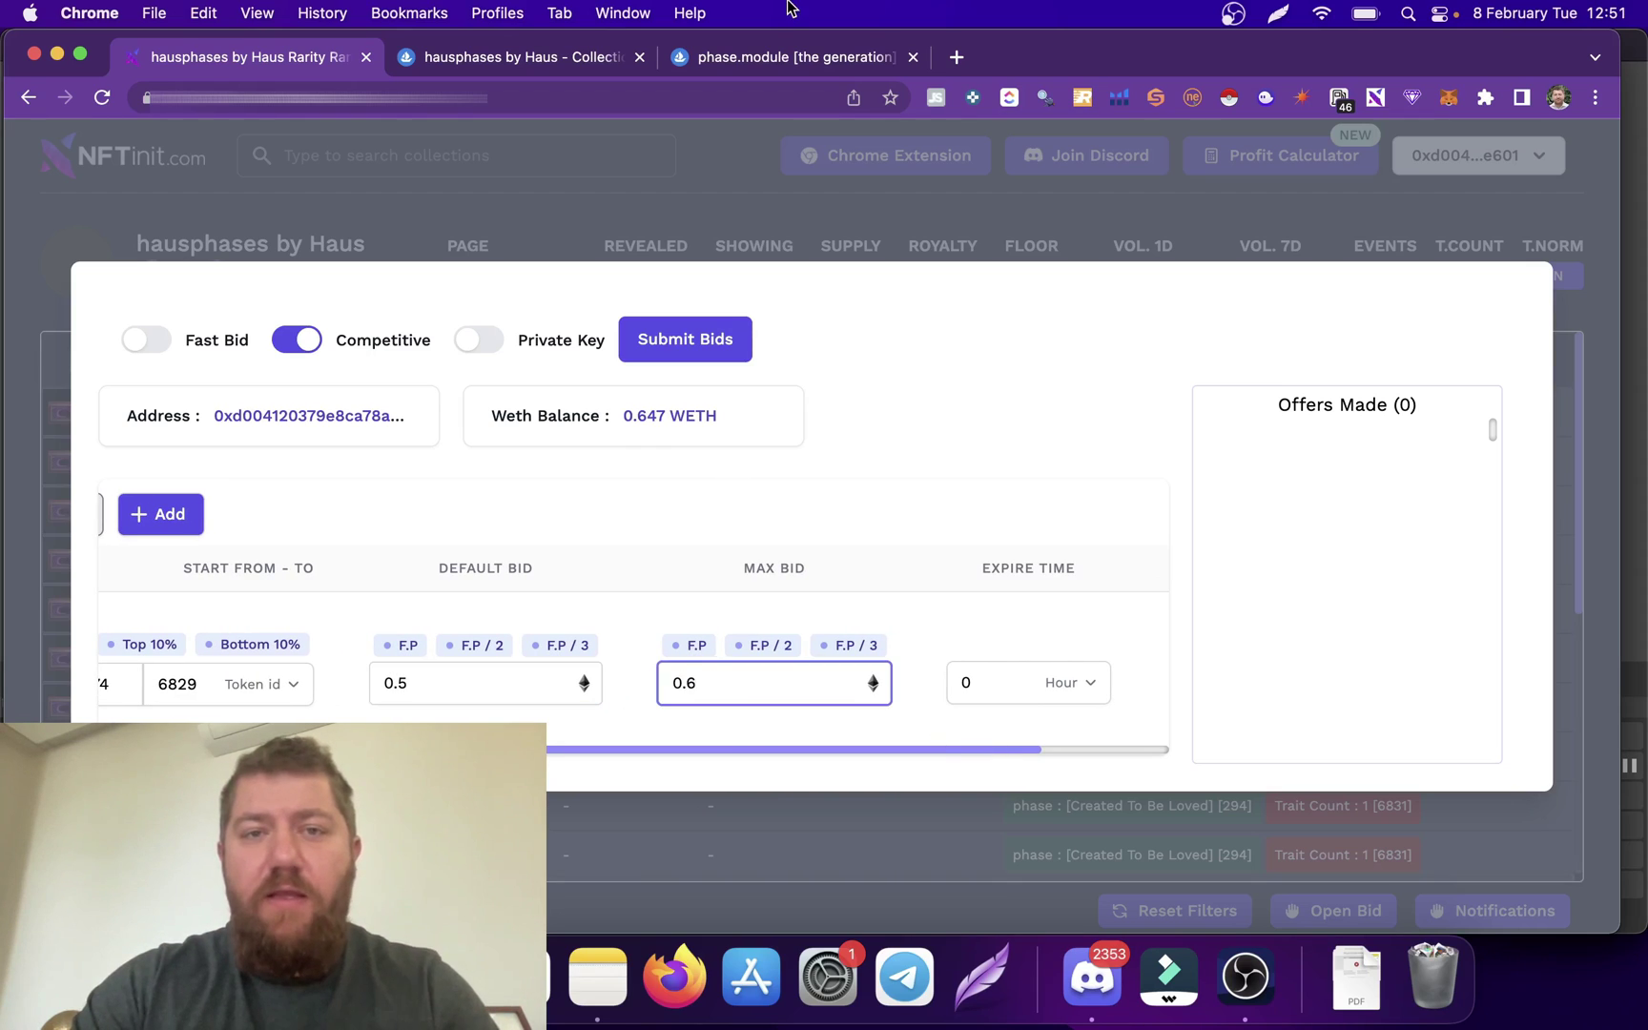
{"action": "left_click", "coordinate": [759, 57]}
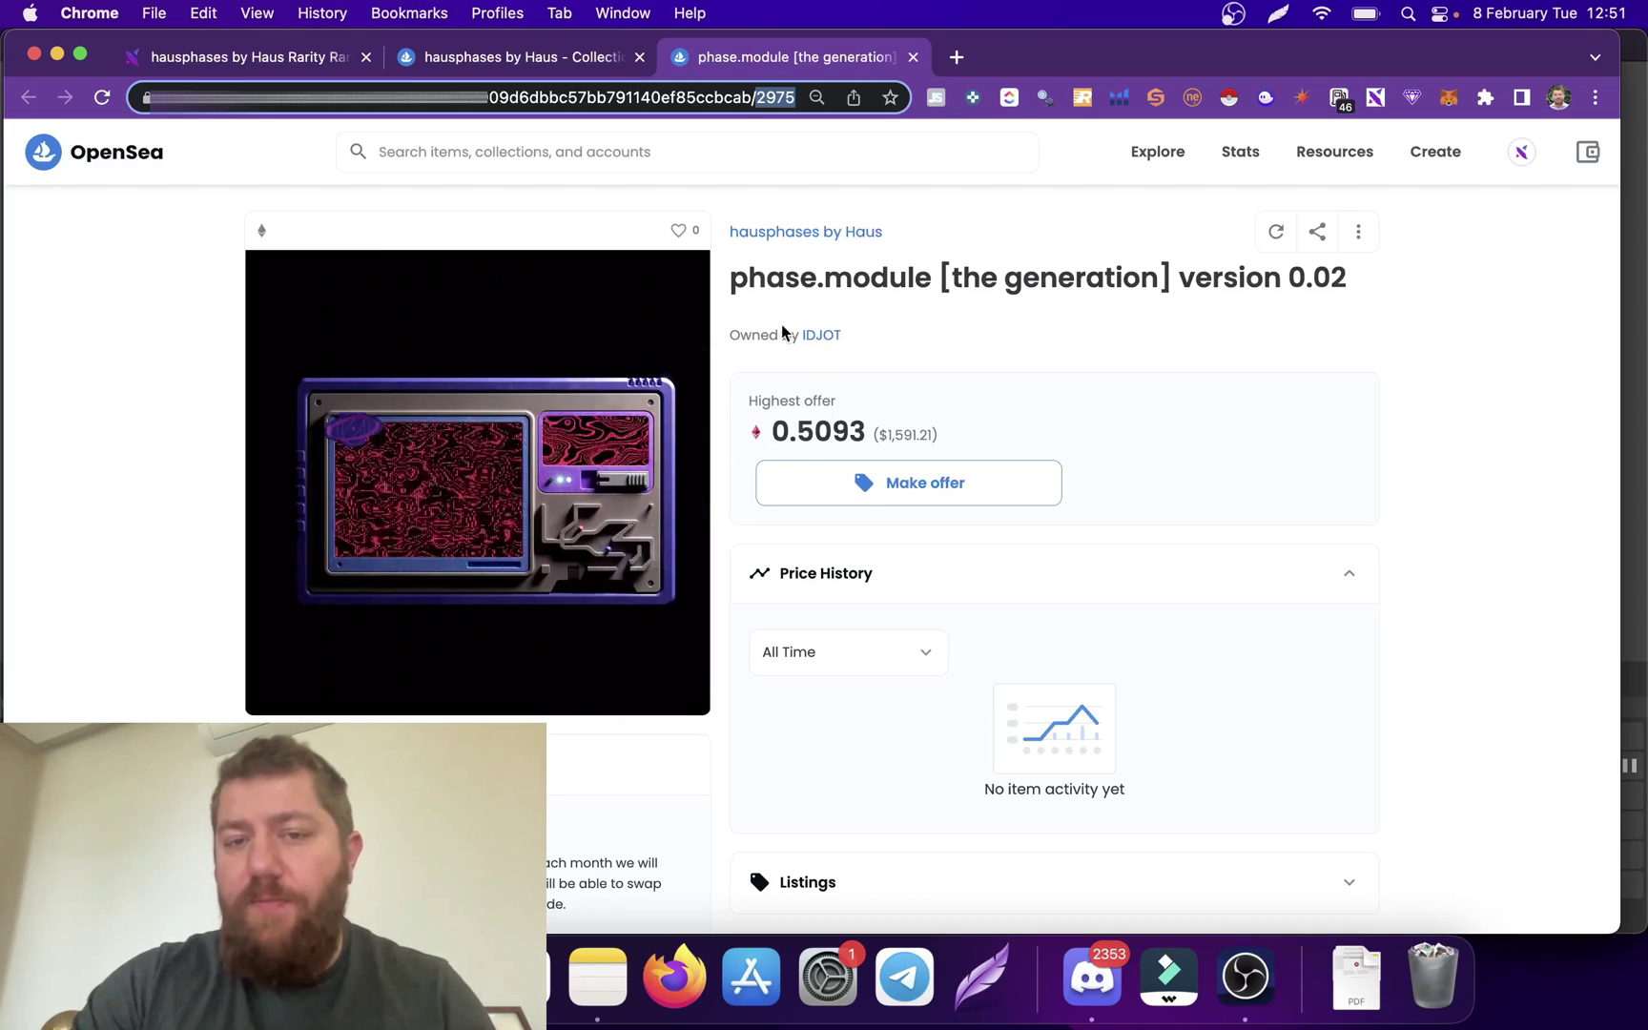
Select the phase.module item's 0.5093 ETH highest offer figure.
{"action": "left_click_drag", "start_coordinate": [796, 429], "coordinate": [863, 429]}
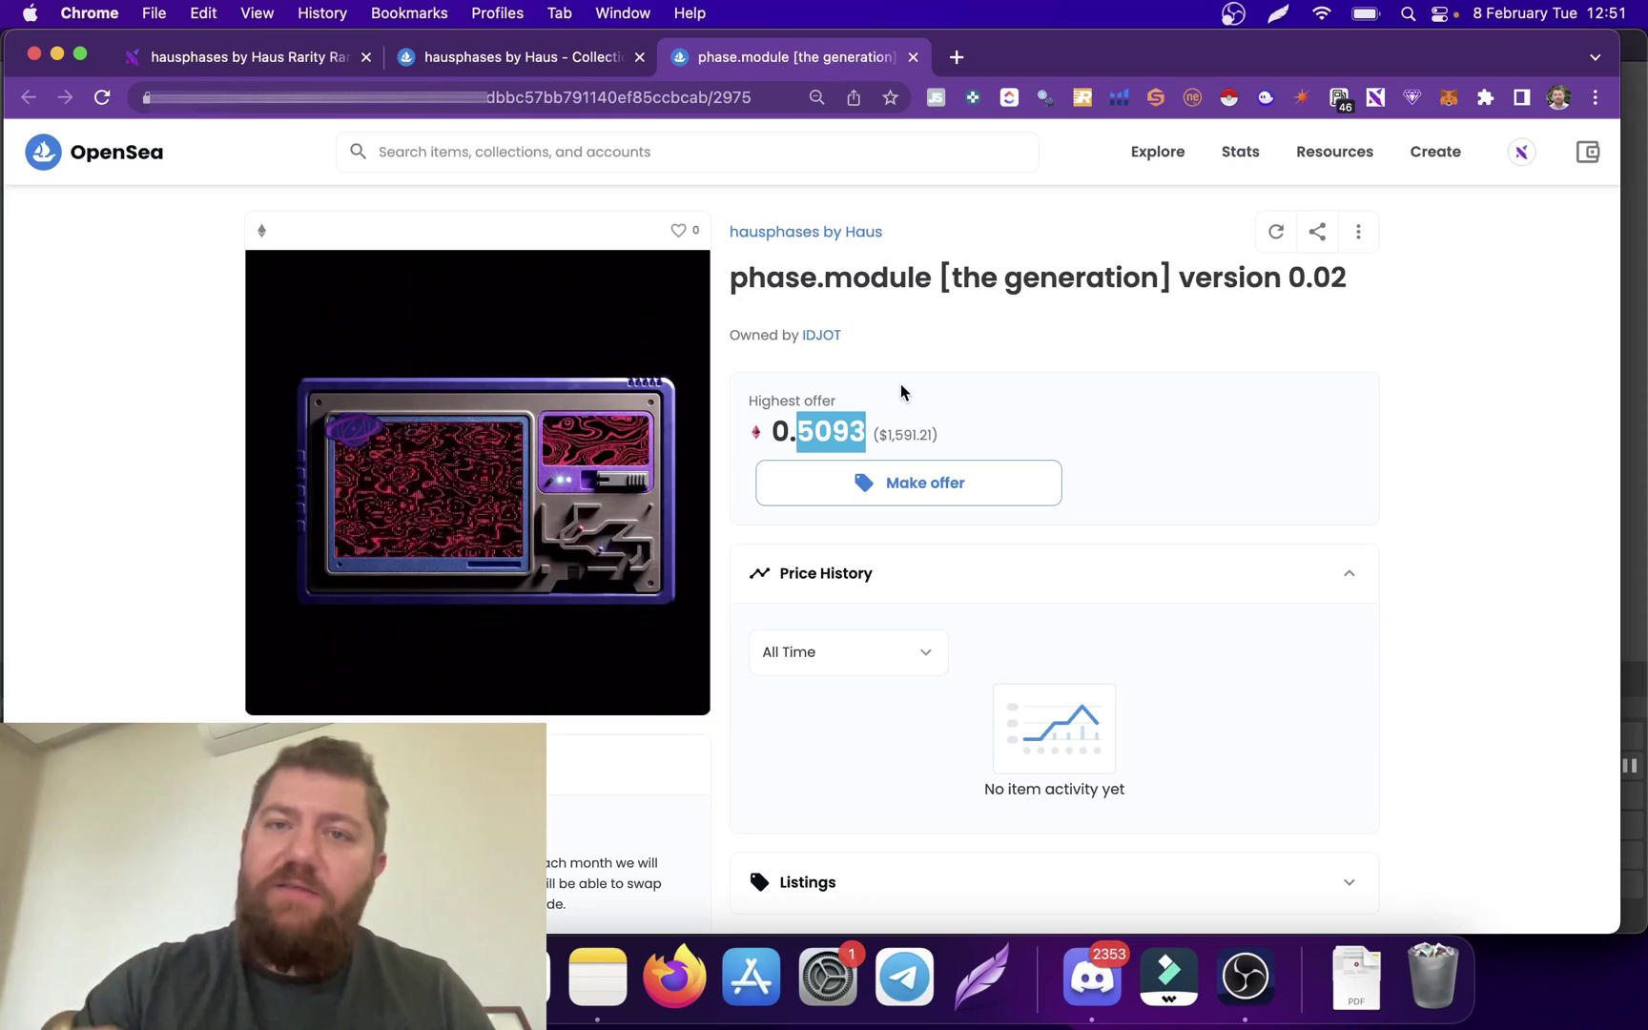
Enter a 2-hour Expire Time and submit the competitive hausphases bids.
{"action": "key", "text": "super+1"}
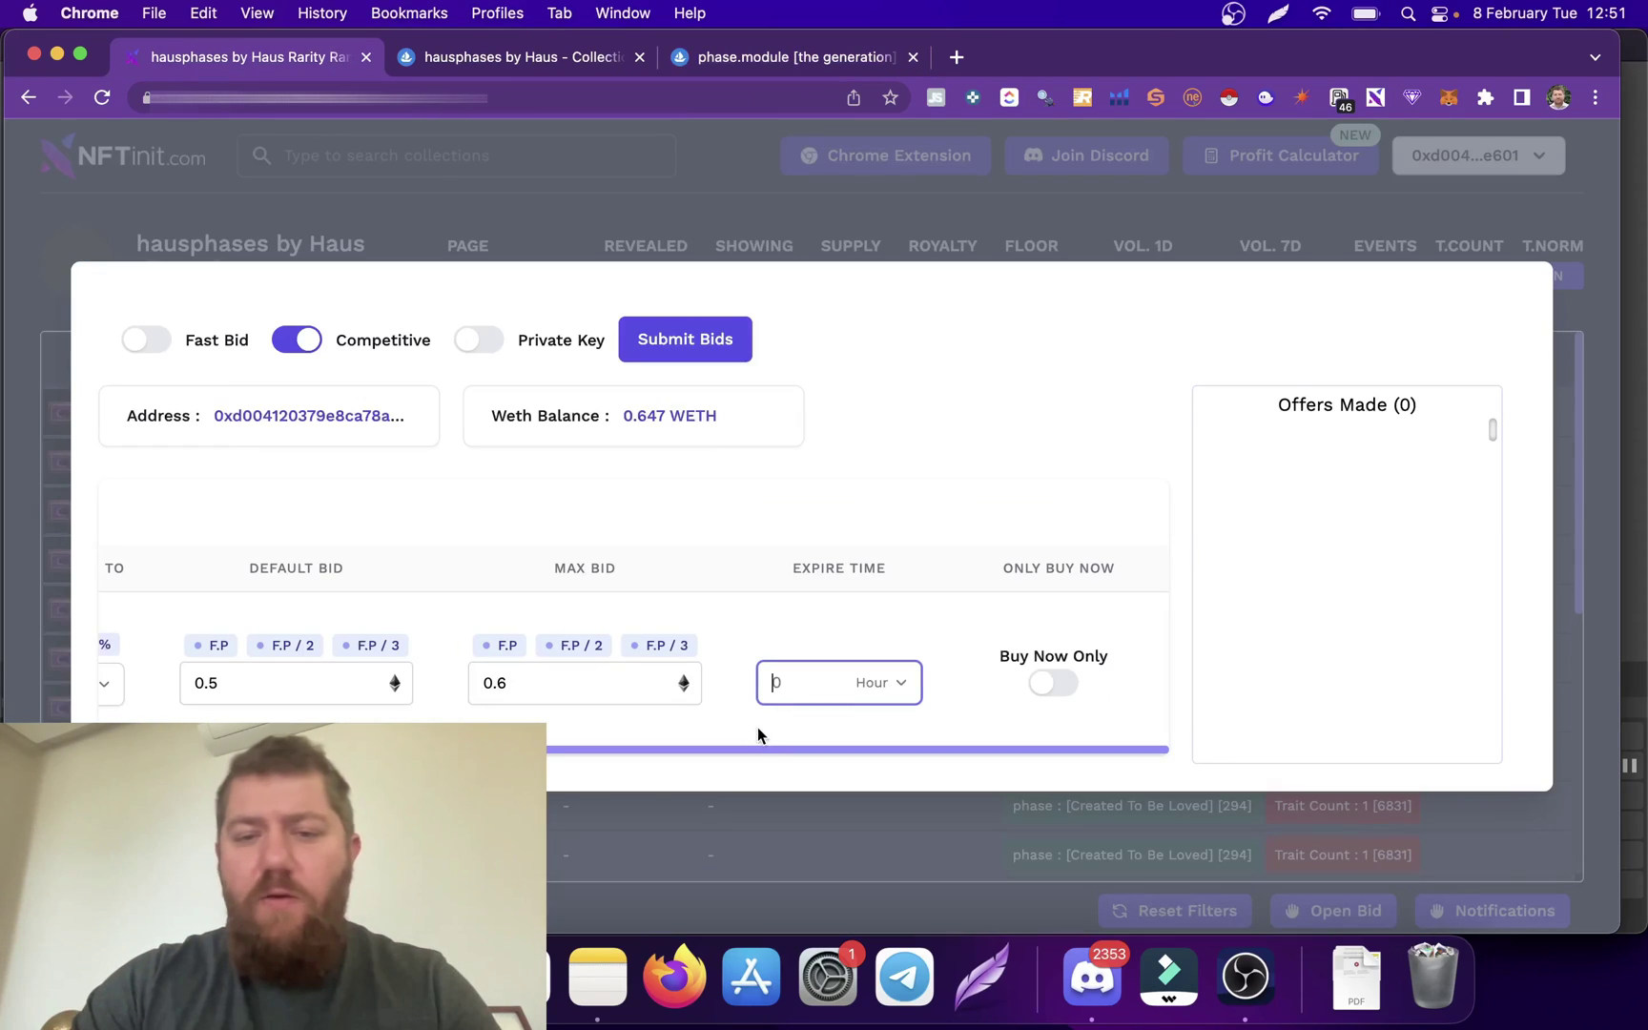
{"action": "type", "text": "2"}
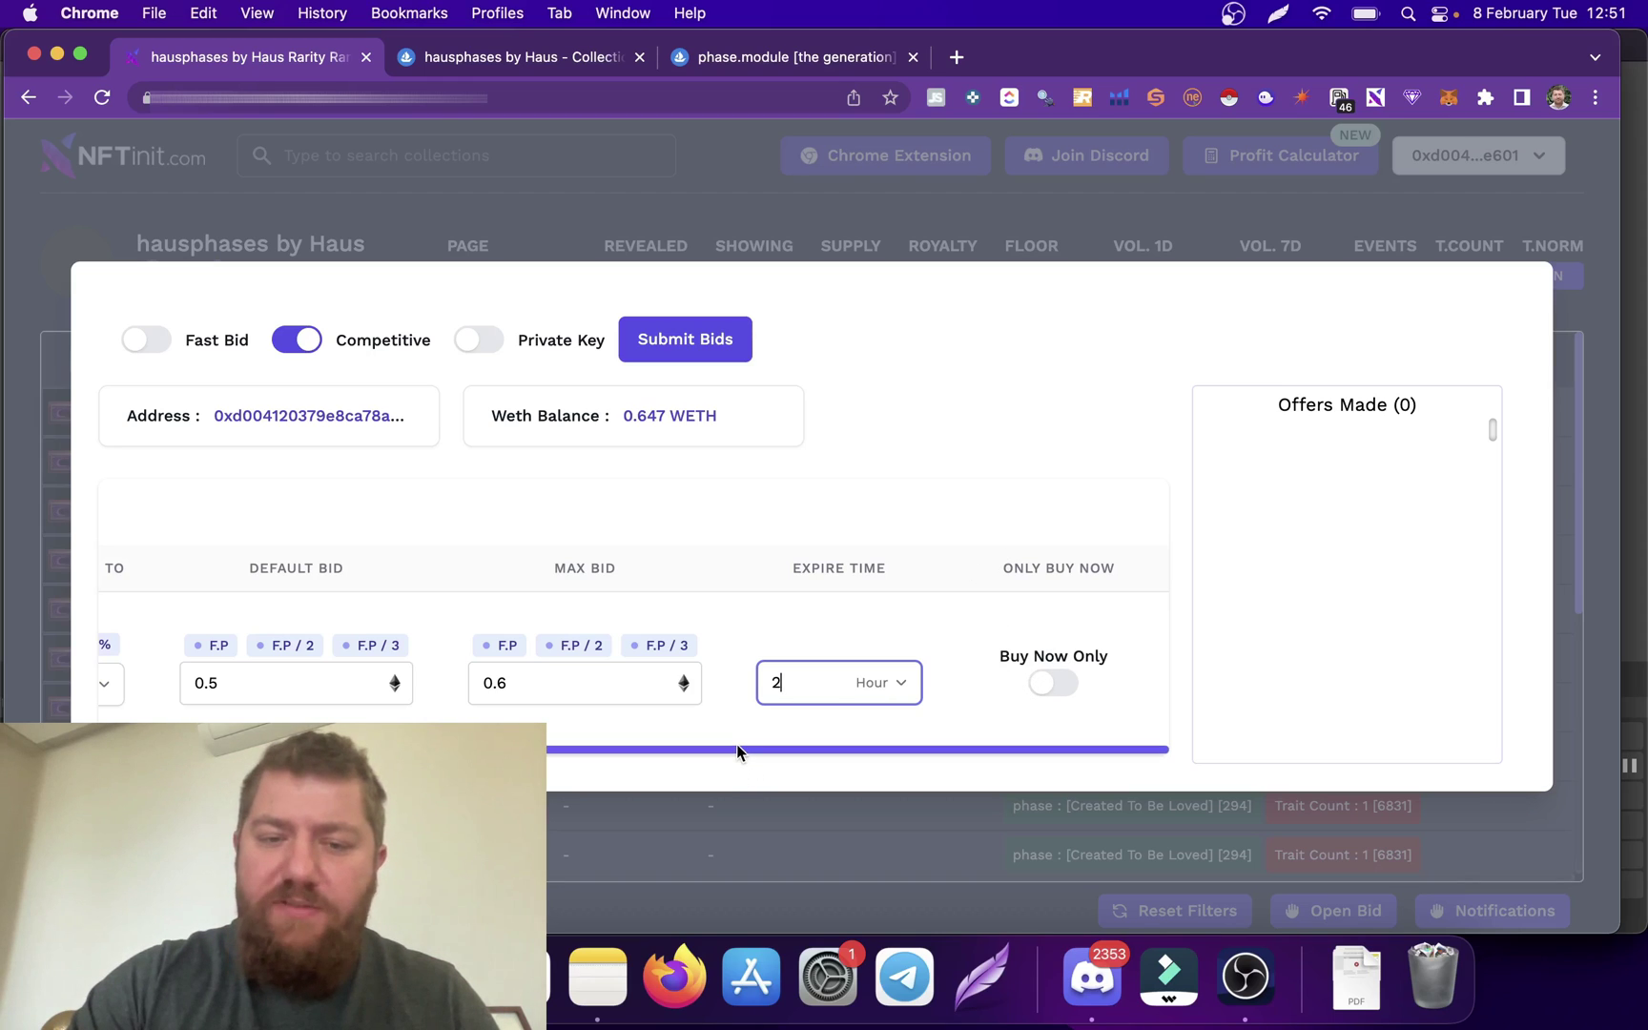
{"action": "left_click_drag", "start_coordinate": [736, 746], "coordinate": [410, 720]}
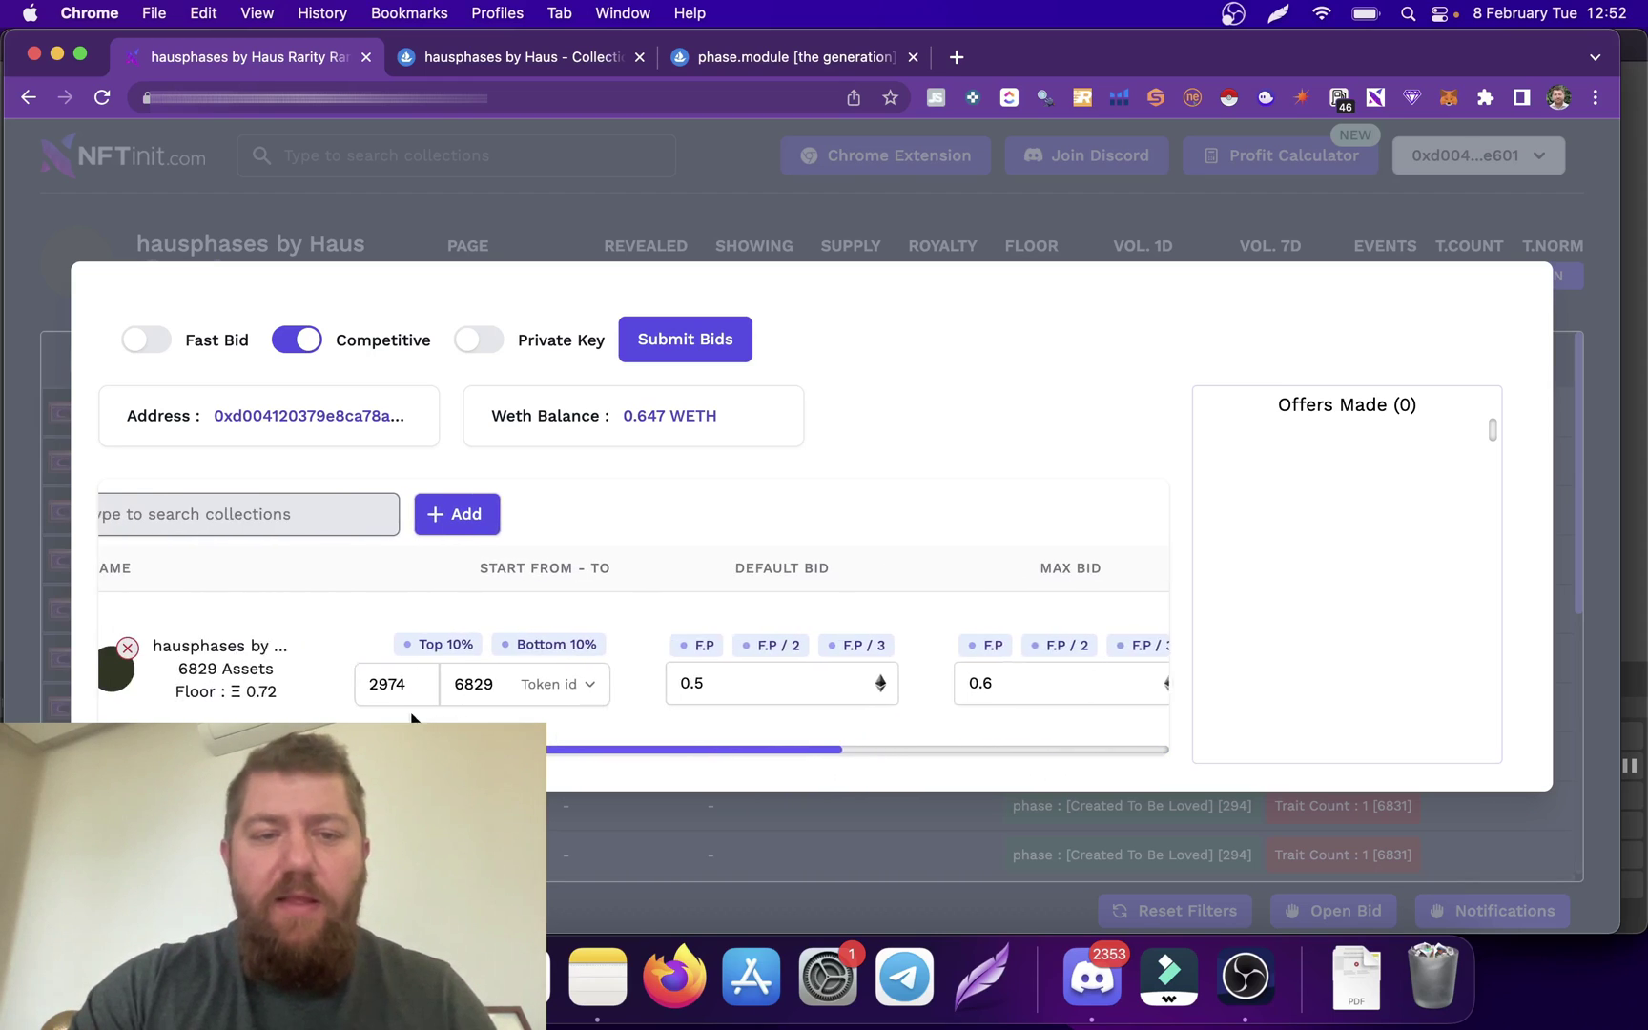
{"action": "left_click", "coordinate": [692, 337]}
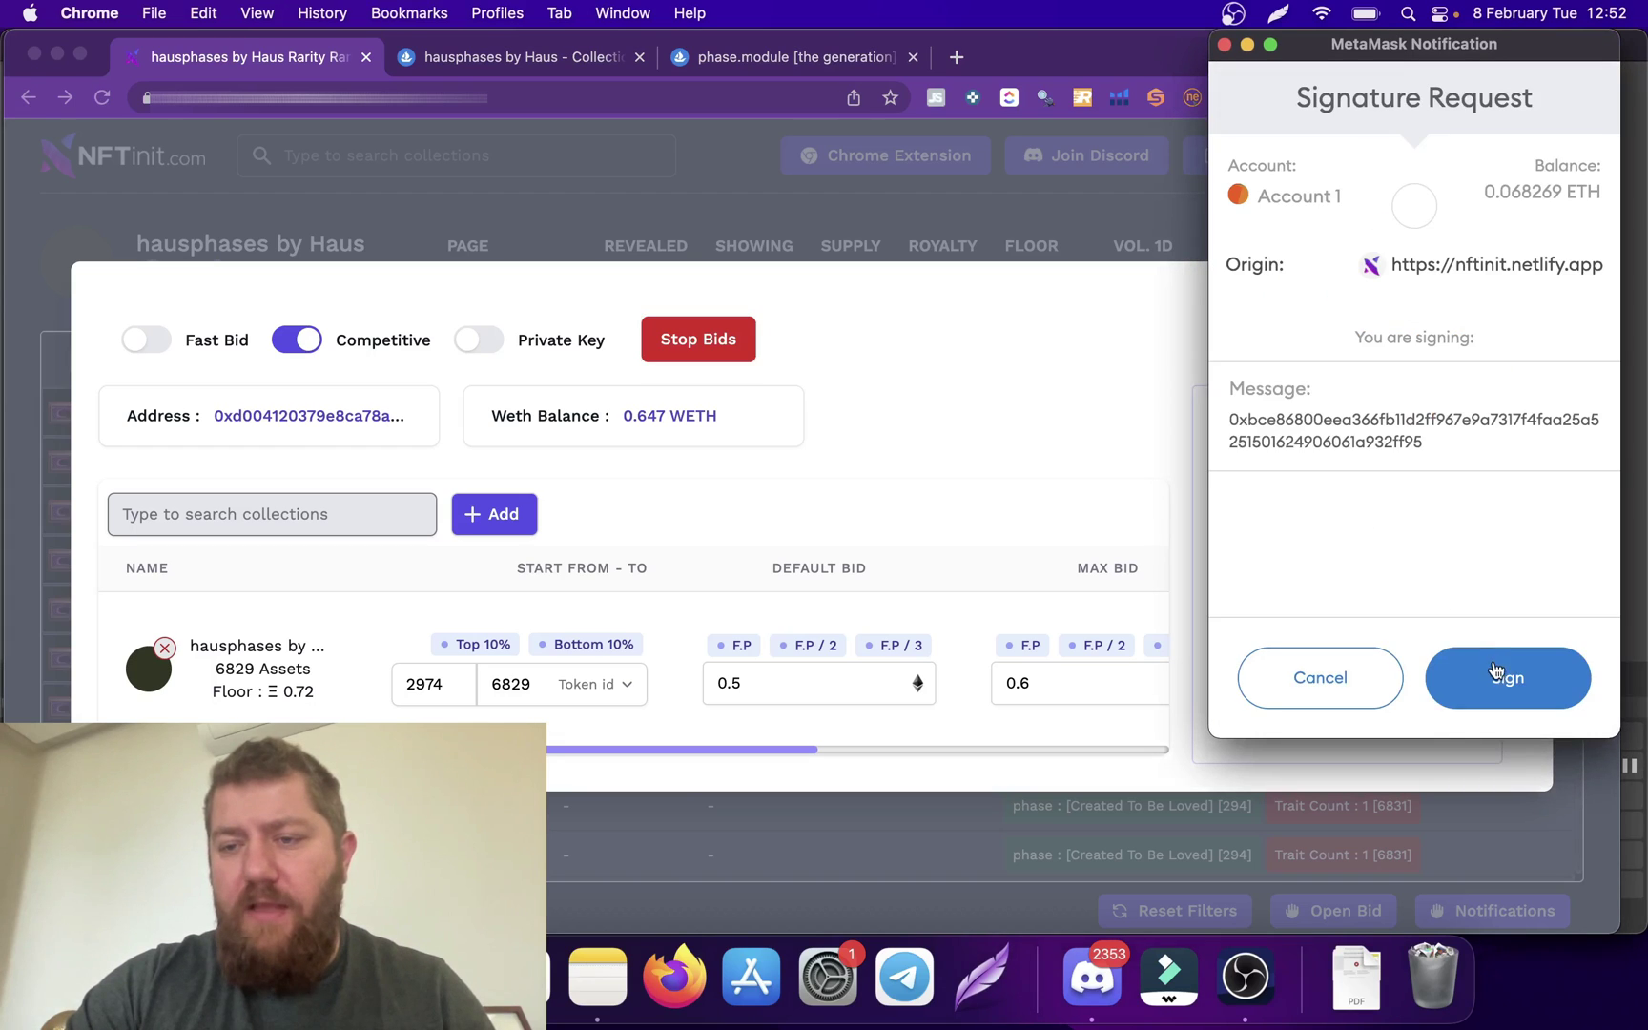
Sign both MetaMask signature requests for the hausphases offers.
{"action": "left_click", "coordinate": [1496, 676]}
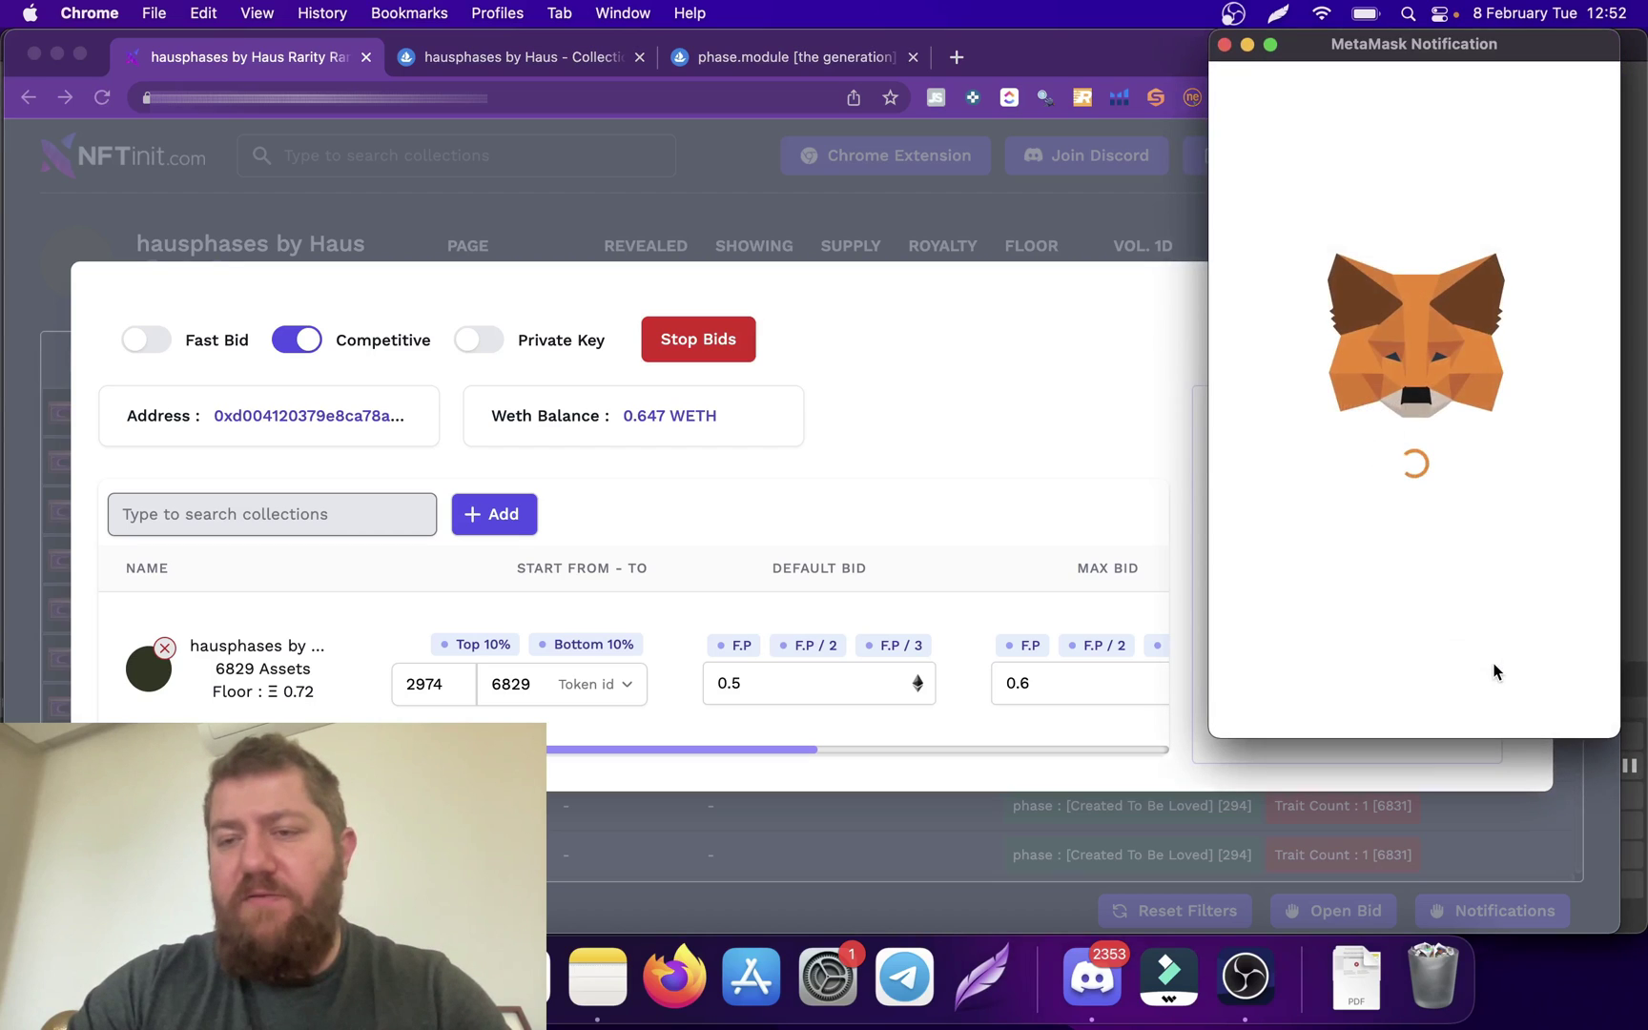
{"action": "left_click", "coordinate": [1495, 674]}
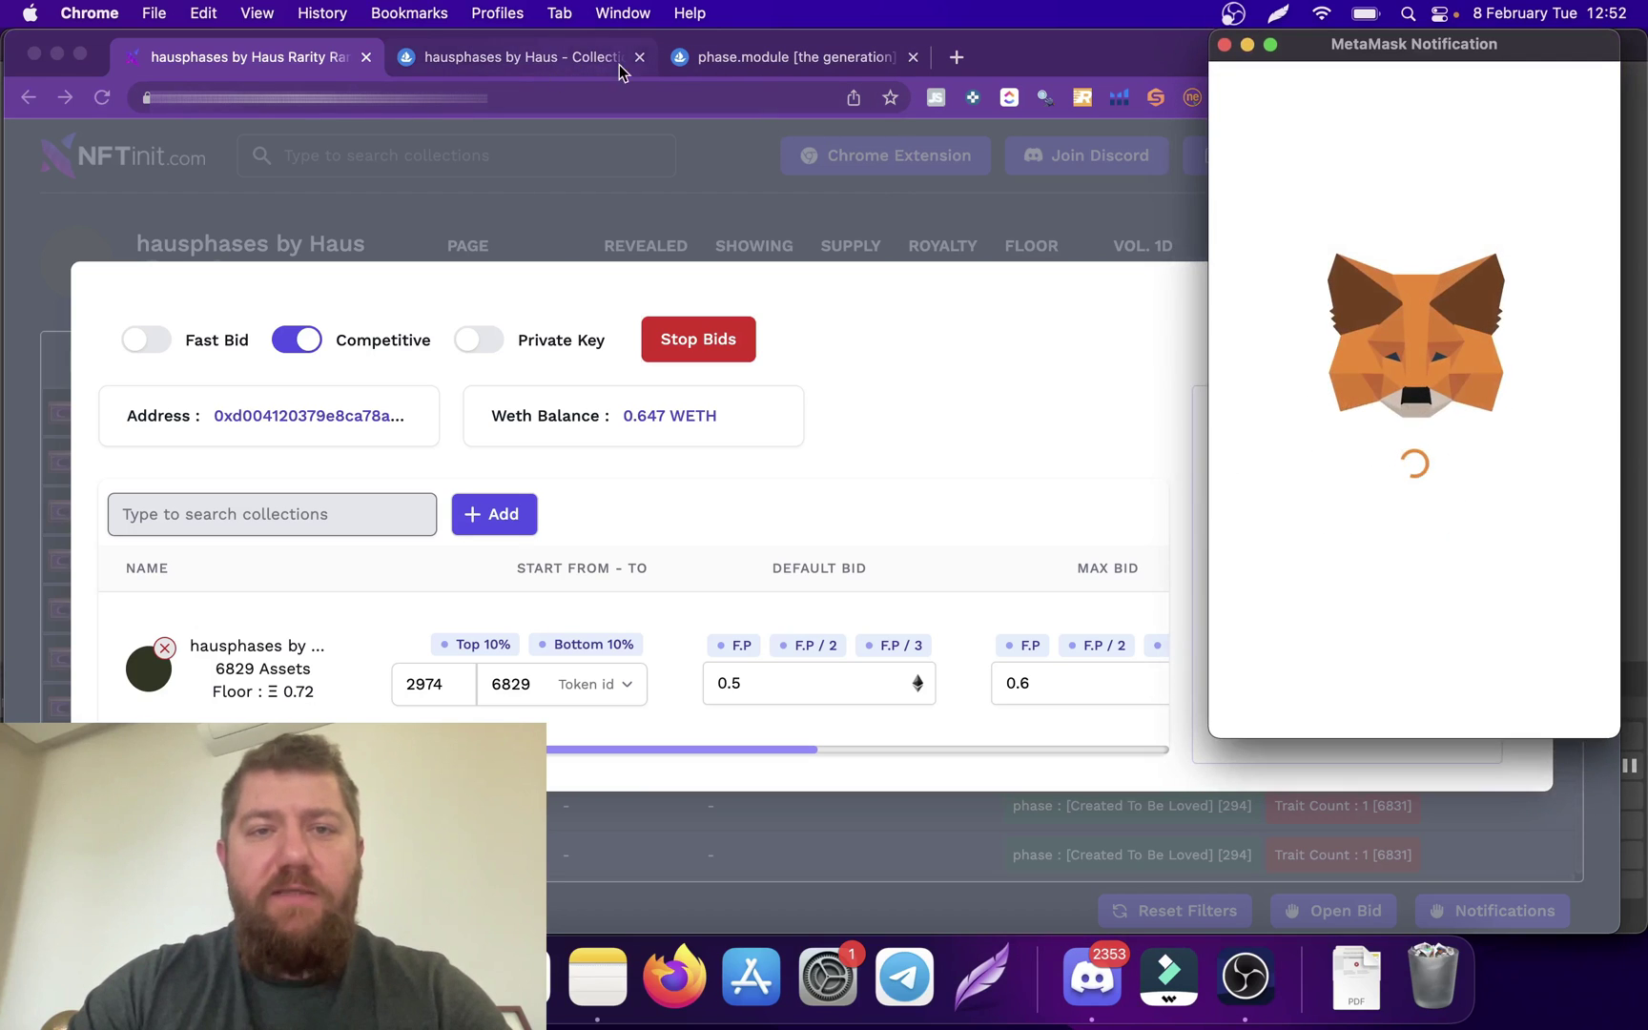
Reload the phase.module item page on OpenSea and scroll to its latest offers.
{"action": "left_click", "coordinate": [904, 315]}
{"action": "left_click", "coordinate": [713, 55]}
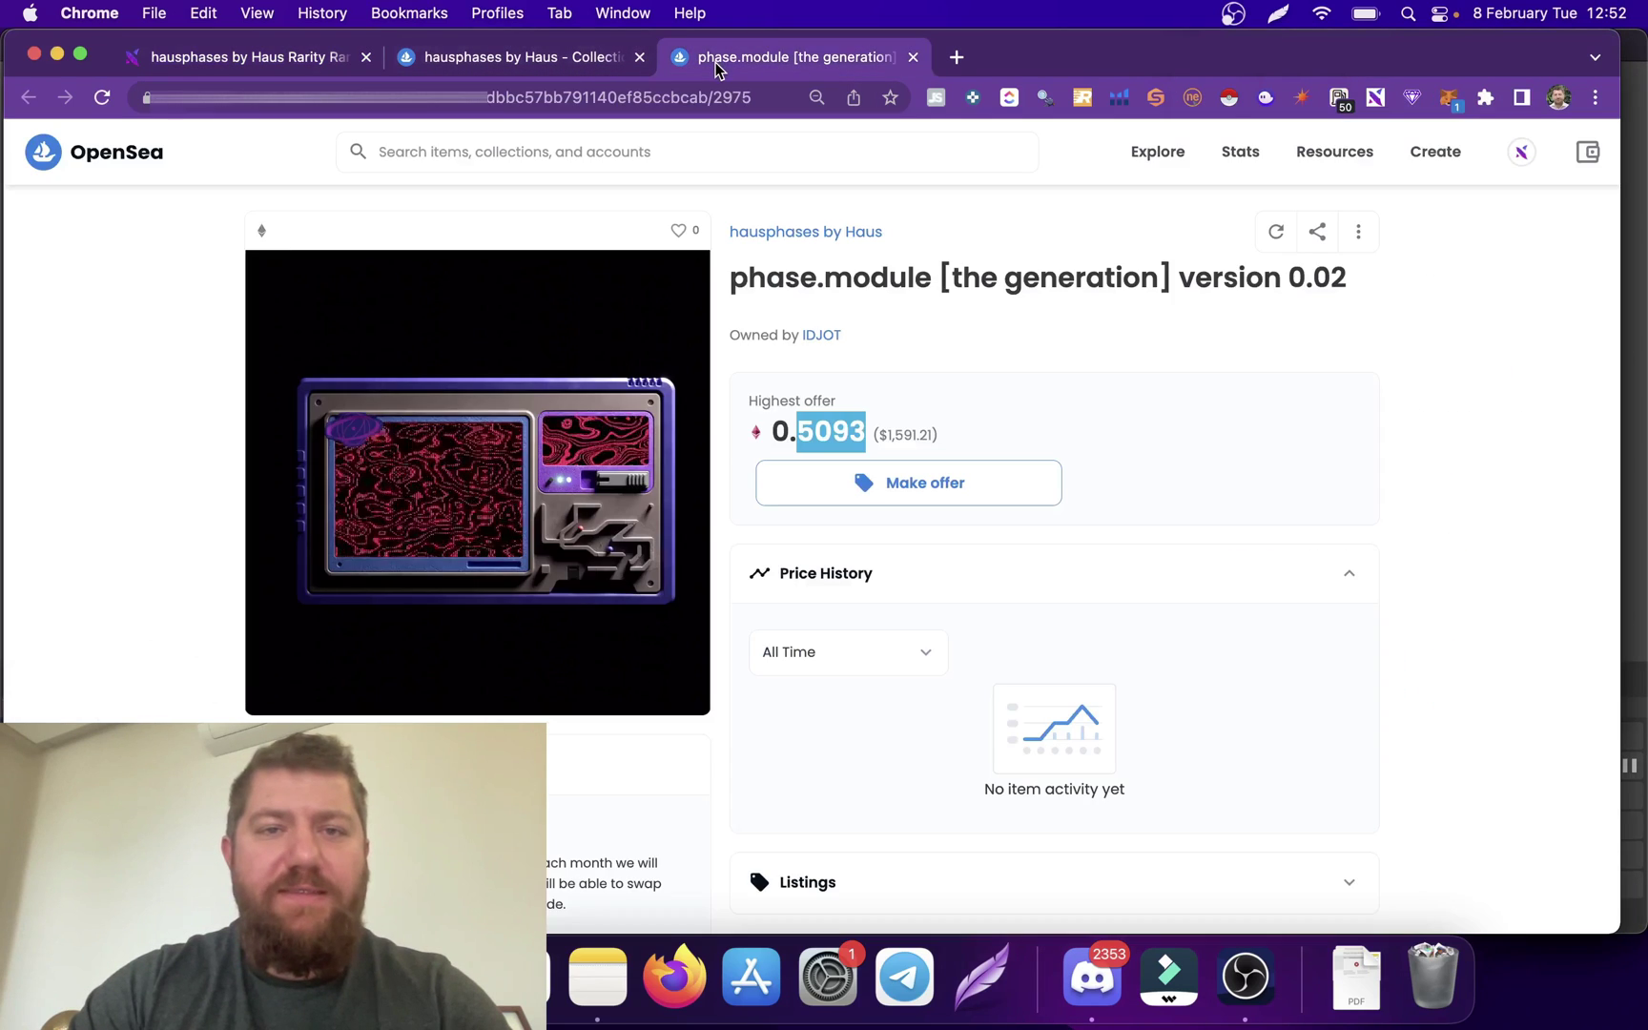
{"action": "left_click", "coordinate": [697, 100]}
{"action": "key", "text": "Return"}
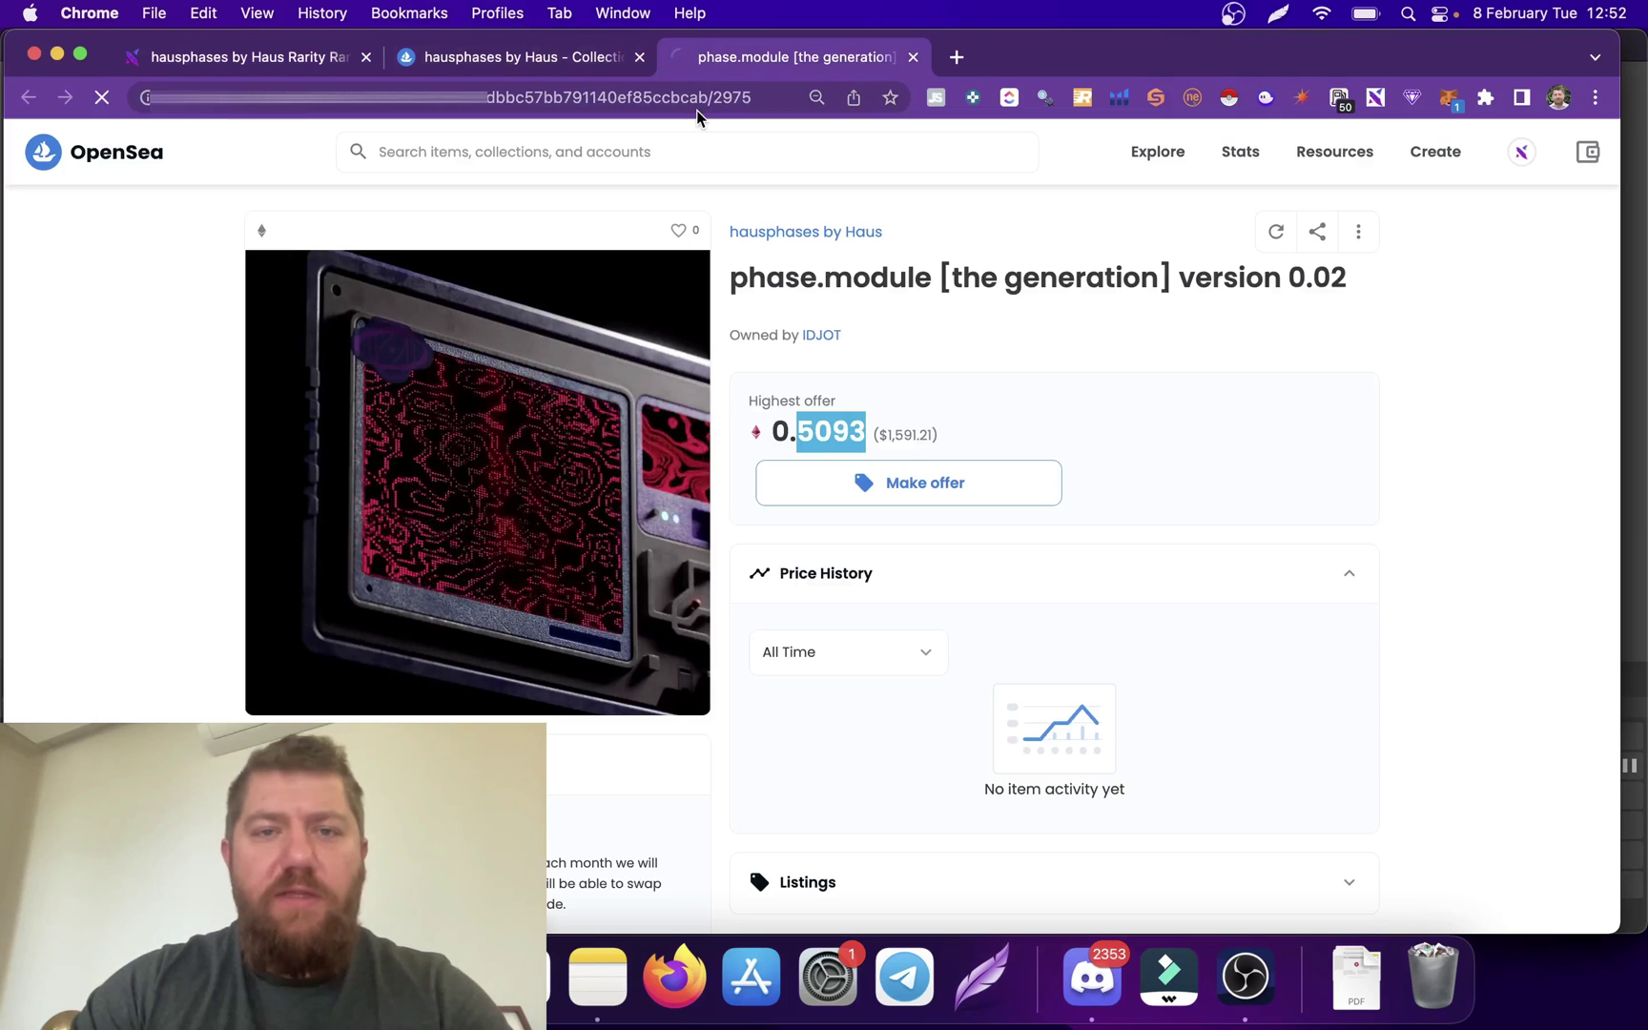
{"action": "scroll", "coordinate": [1003, 412], "scroll_direction": "down", "scroll_amount": 5}
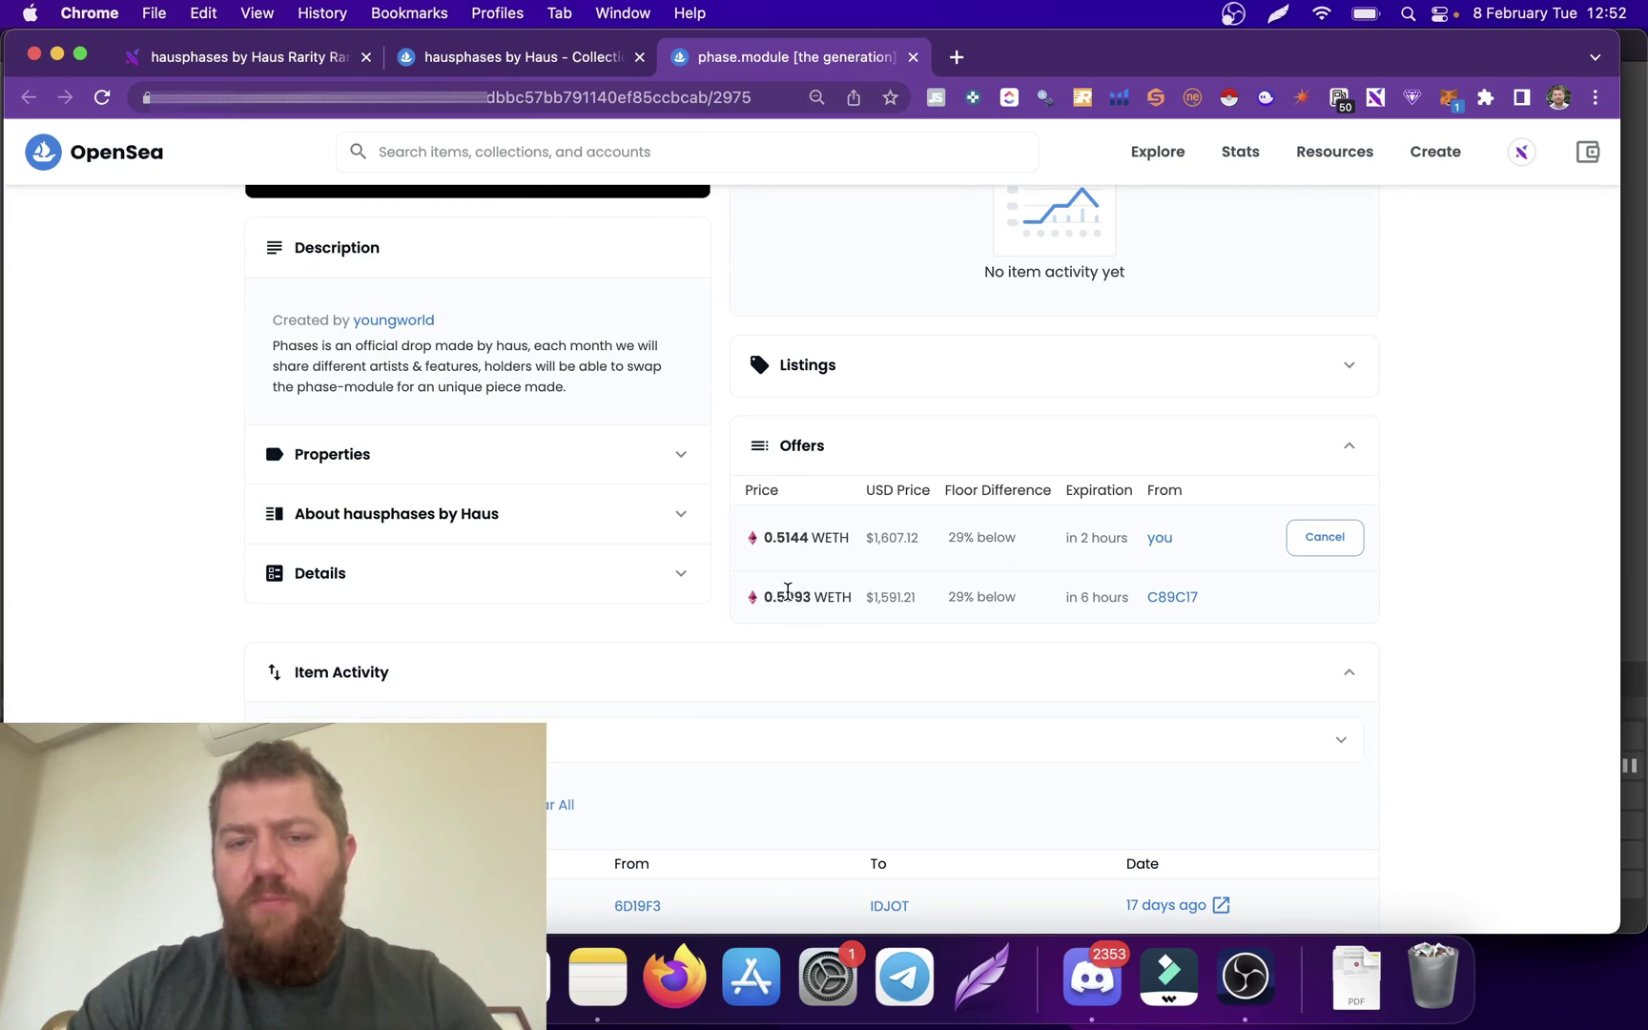
Calculate 0.5093*101 in the address bar to verify the bot's 0.5144 WETH offer.
{"action": "double_click", "coordinate": [788, 591]}
{"action": "key", "text": "super+c"}
{"action": "left_click", "coordinate": [541, 100]}
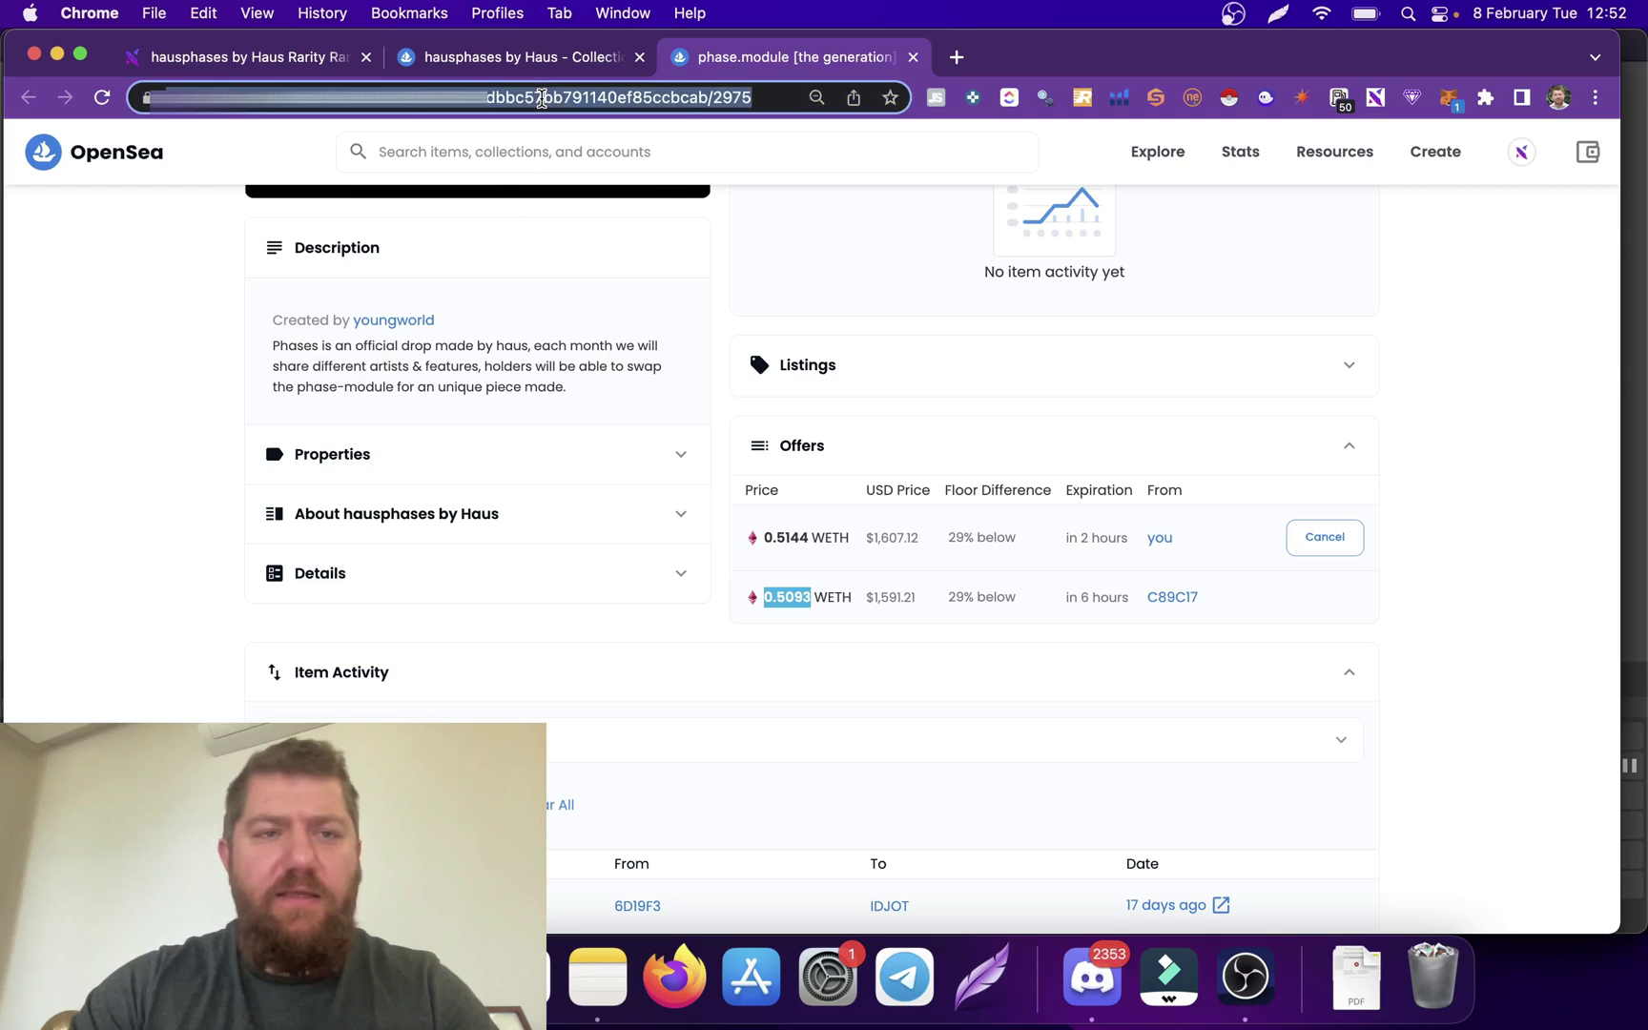
{"action": "key", "text": "super+v"}
{"action": "type", "text": "*"}
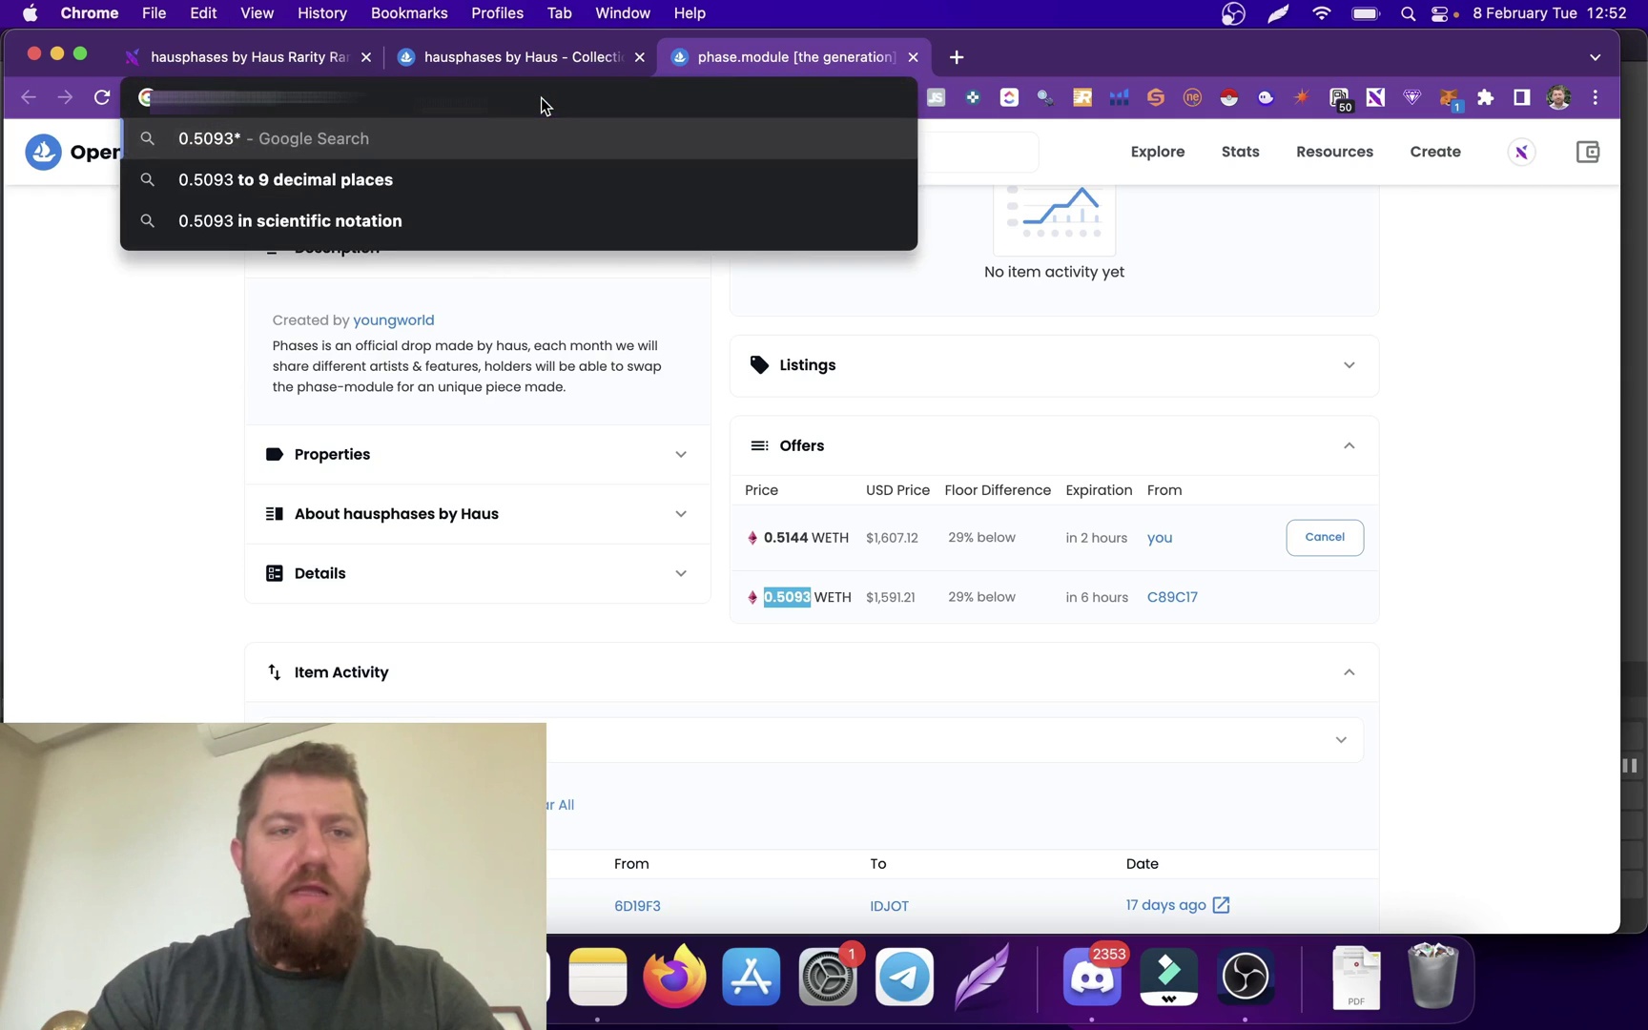
{"action": "type", "text": "101"}
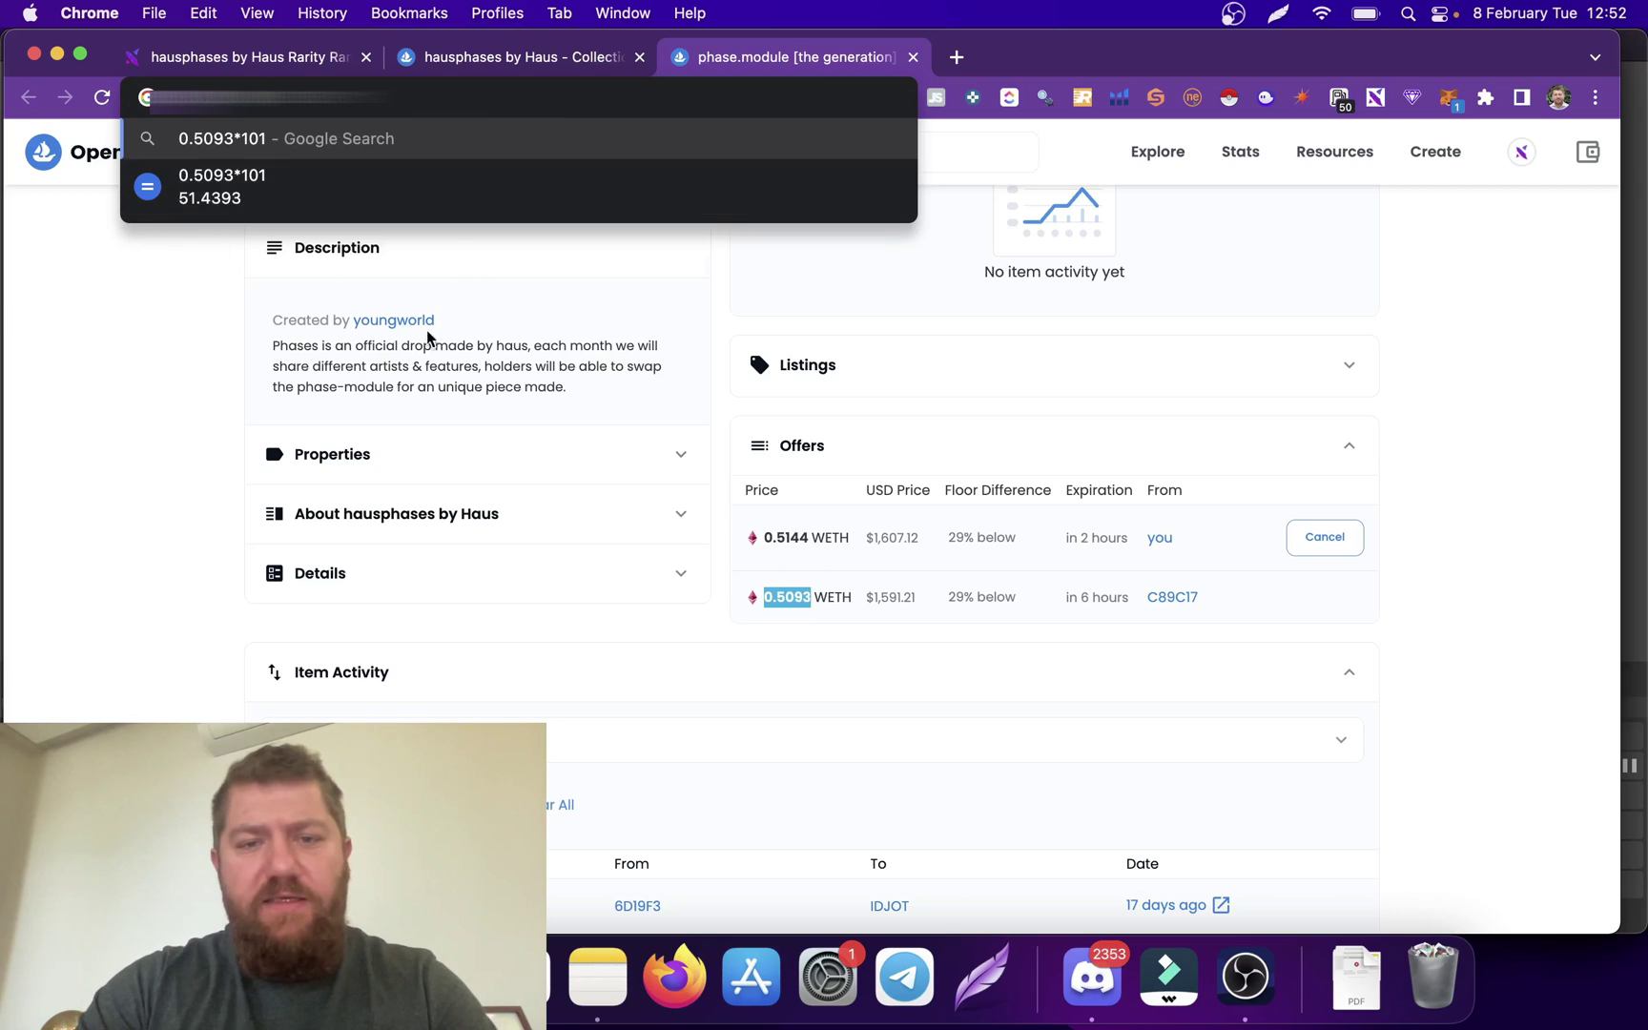
{"action": "left_click", "coordinate": [763, 586]}
{"action": "key", "text": "super+1"}
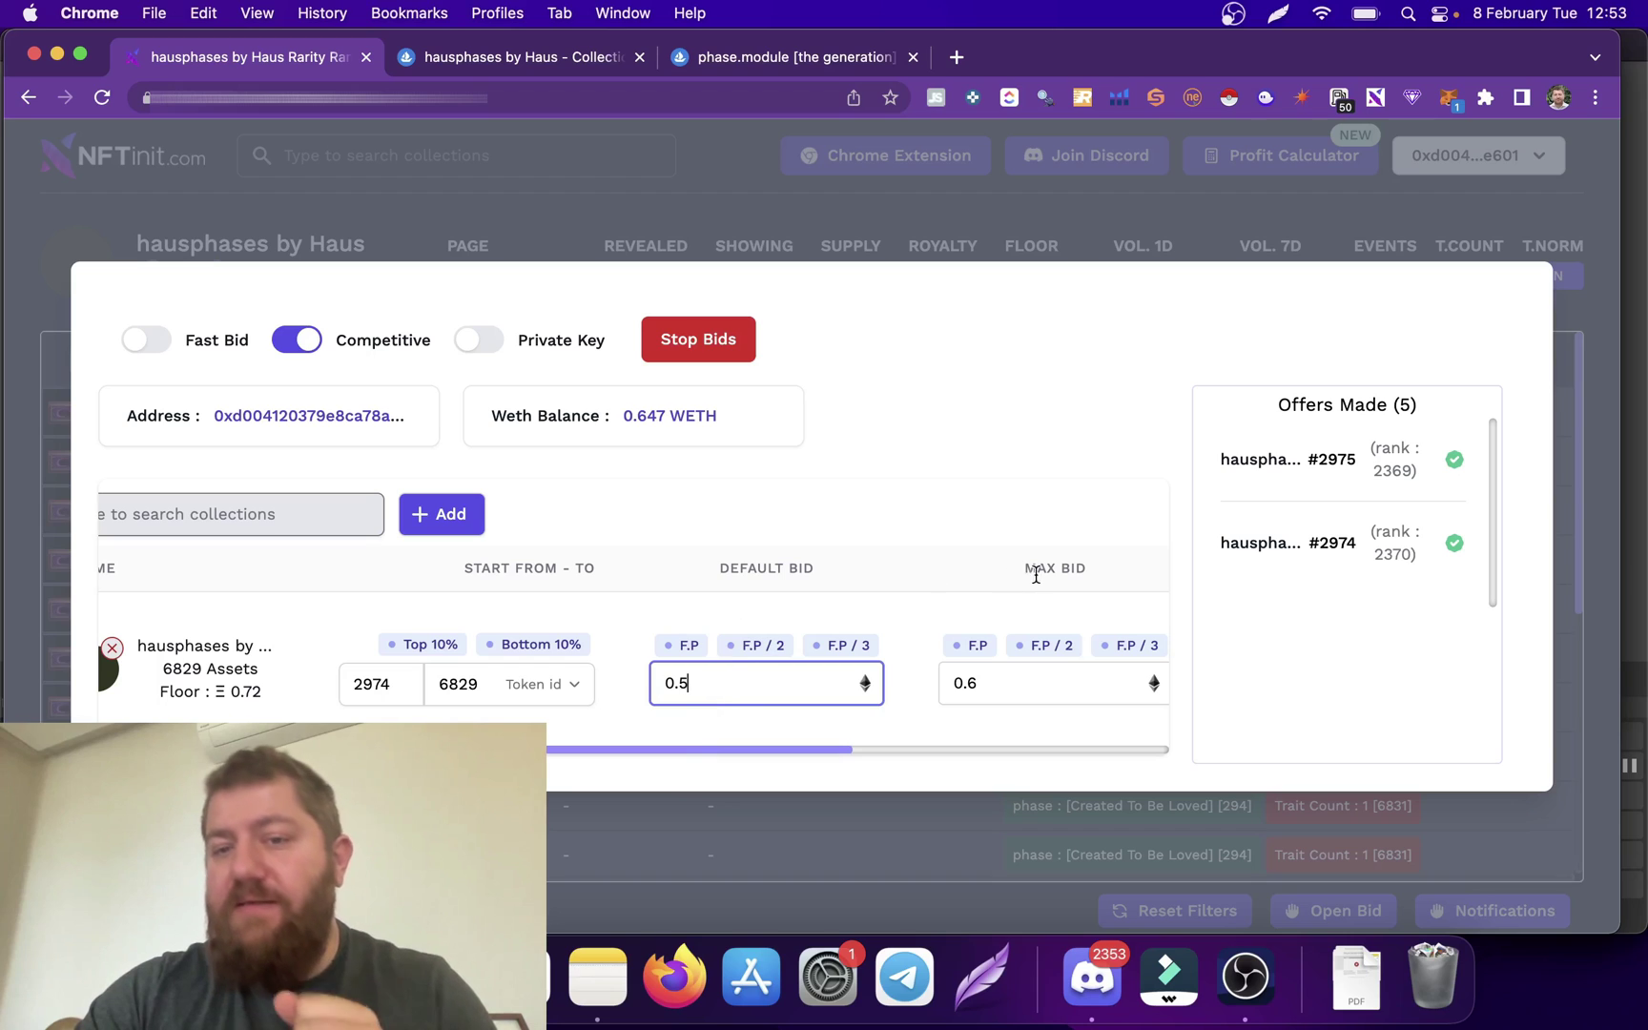
{"action": "left_click_drag", "start_coordinate": [763, 749], "coordinate": [900, 742]}
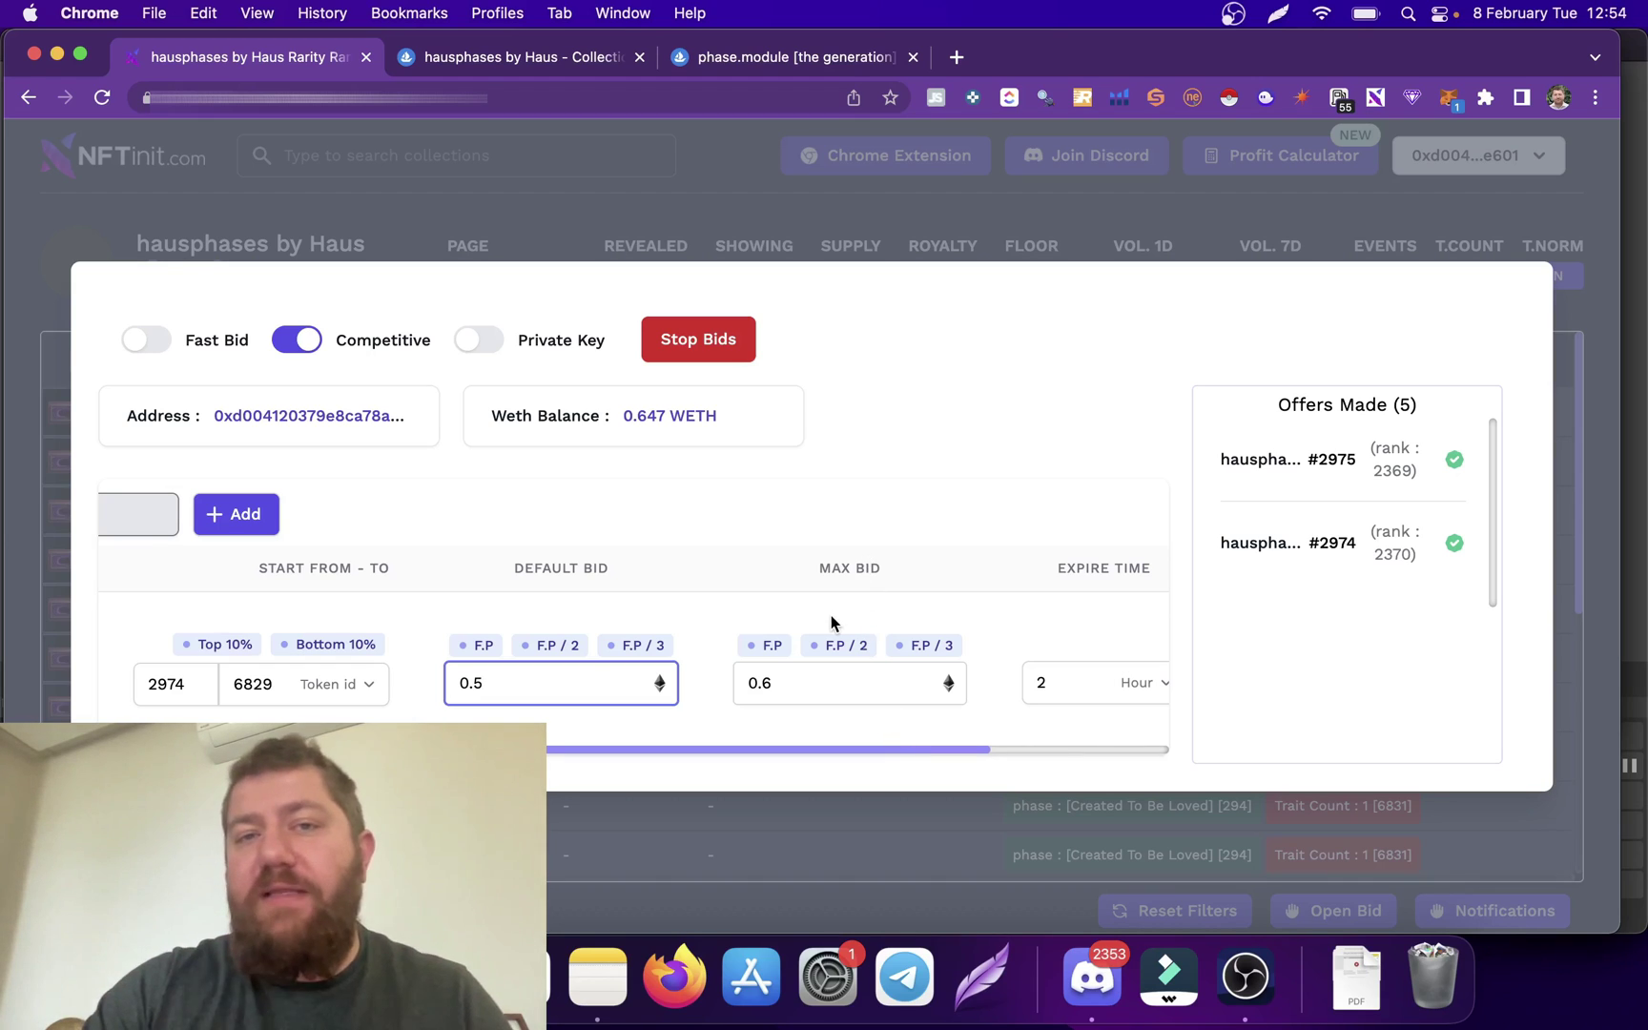
{"action": "scroll", "coordinate": [820, 610], "scroll_direction": "left", "scroll_amount": 5}
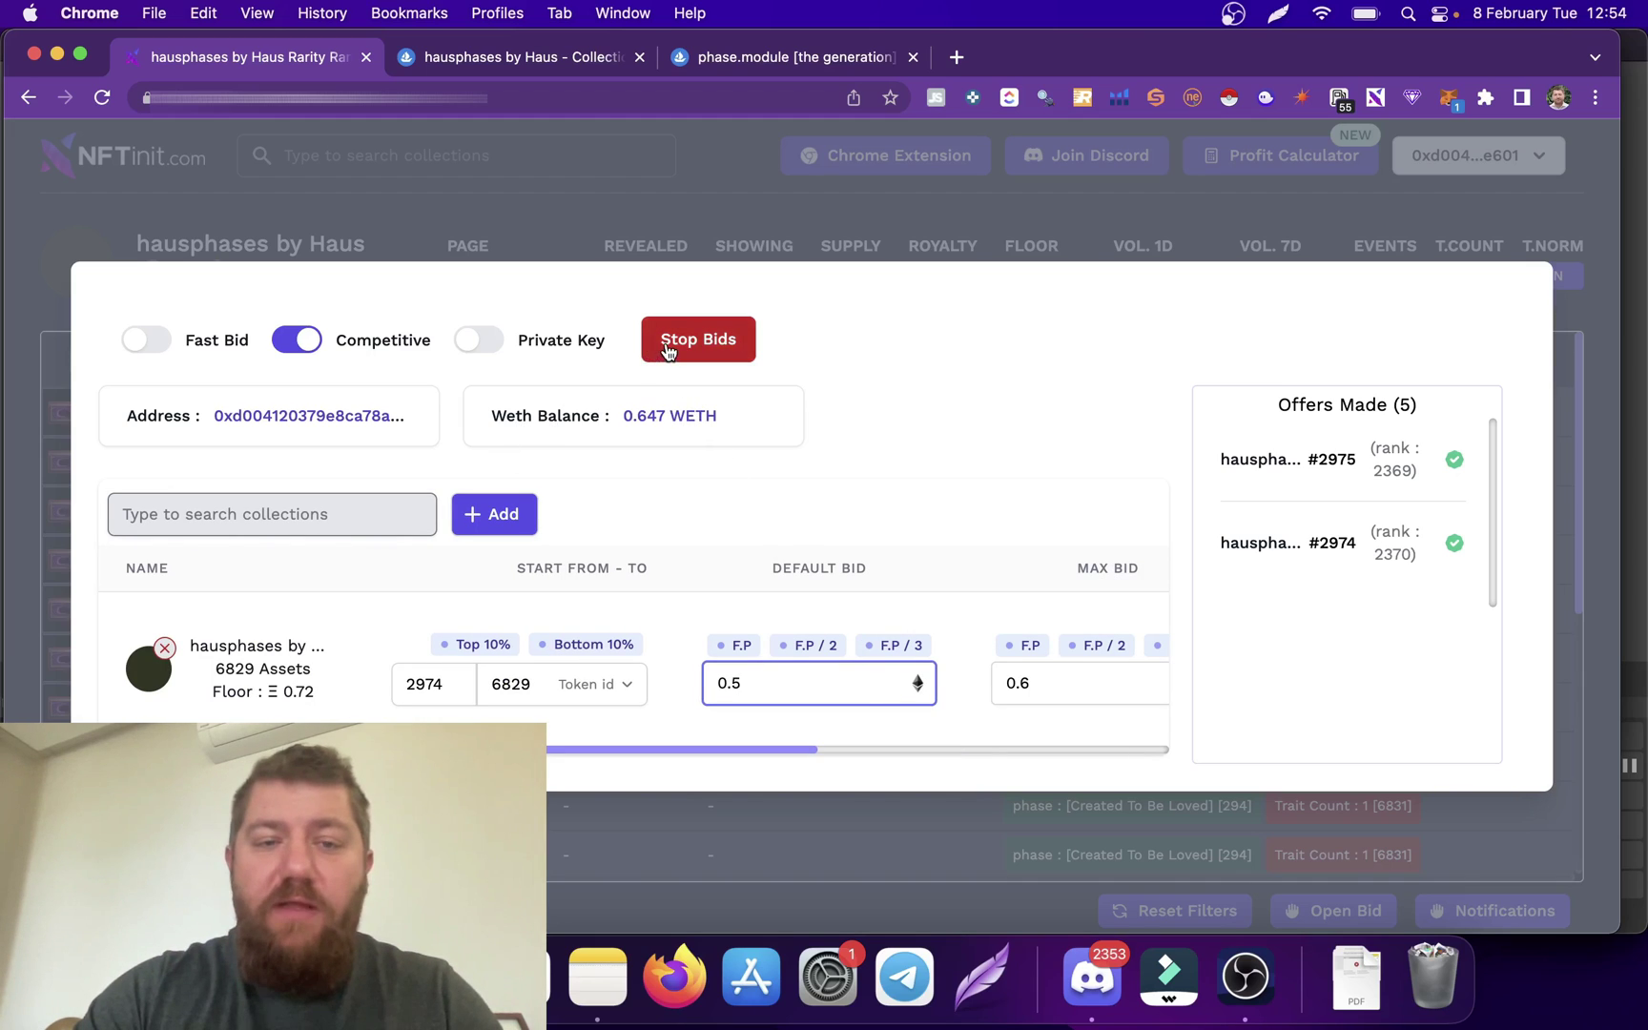
Search 'mfe', select the mfers collection, and add it to the bid list below hausphases.
{"action": "left_click", "coordinate": [349, 513]}
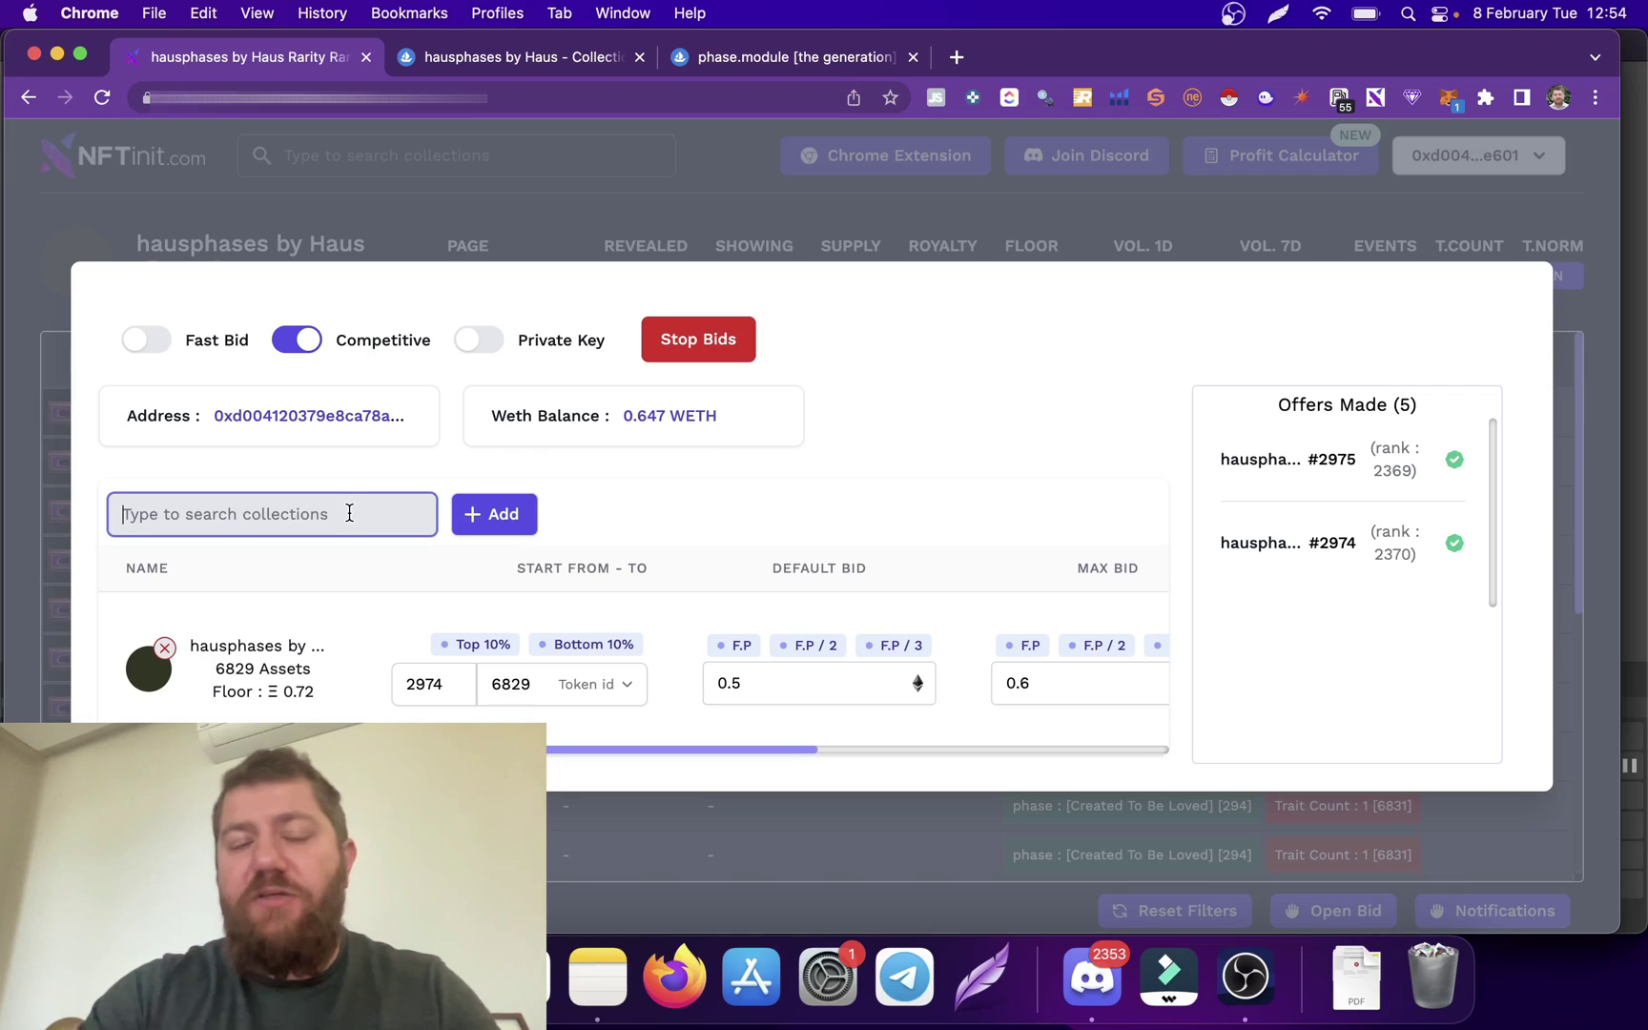
{"action": "type", "text": "mfe"}
{"action": "left_click", "coordinate": [222, 561]}
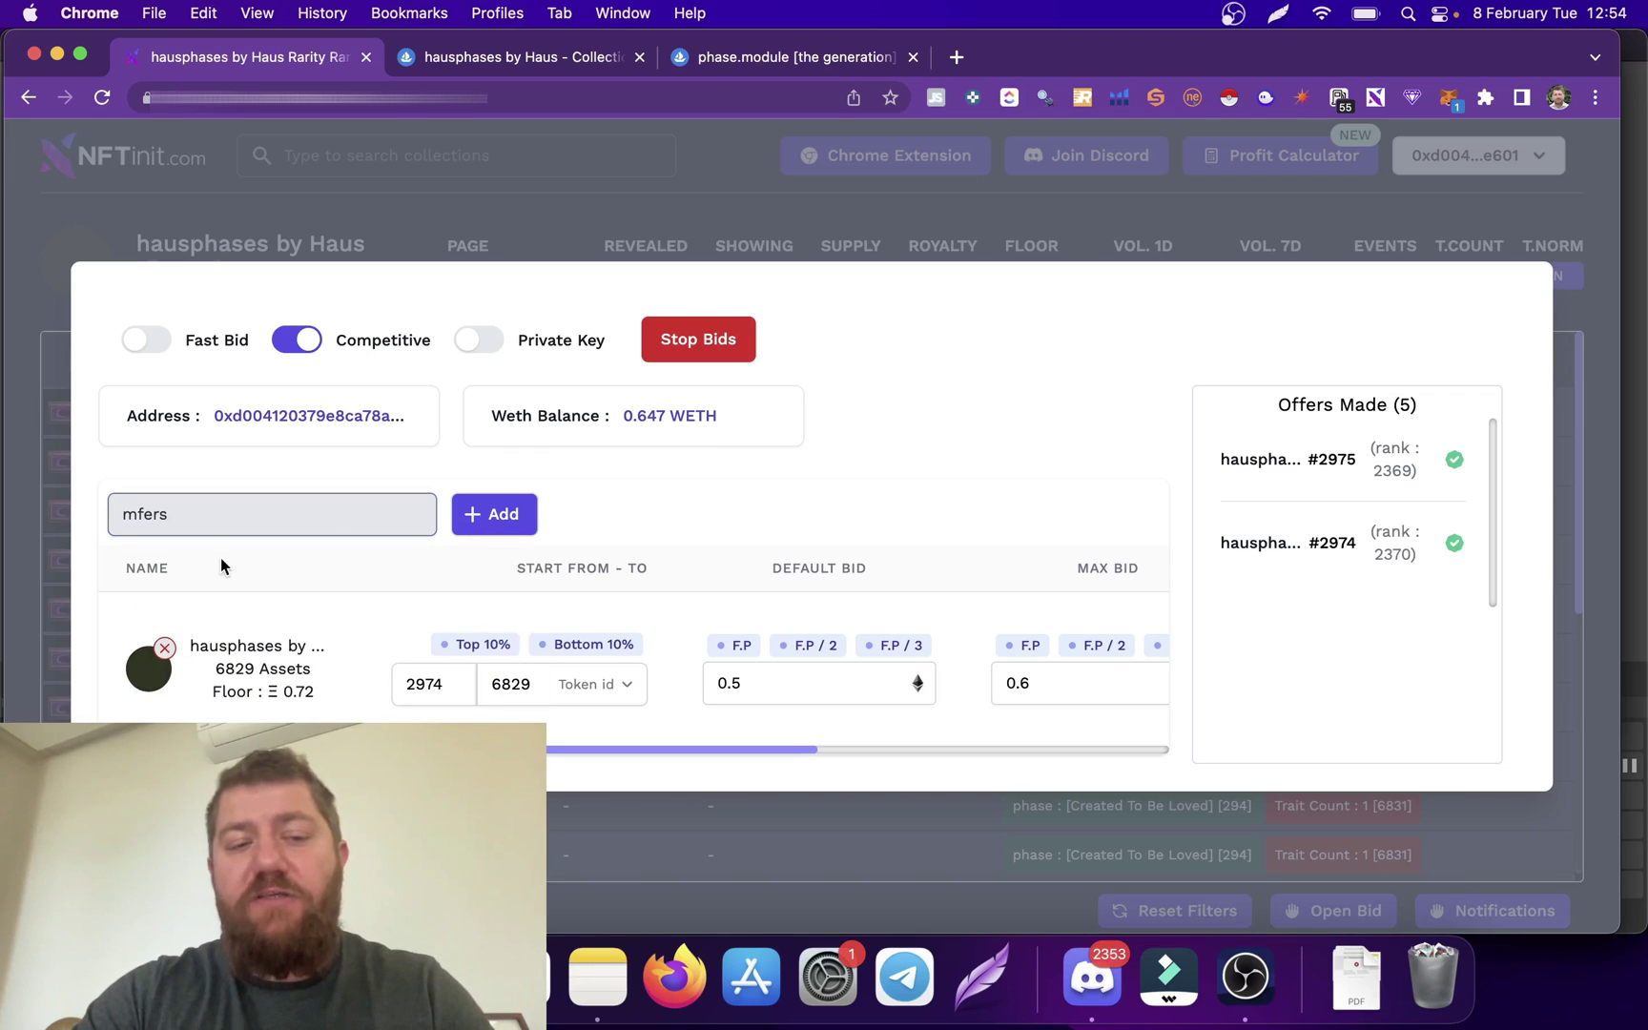
{"action": "left_click", "coordinate": [522, 507]}
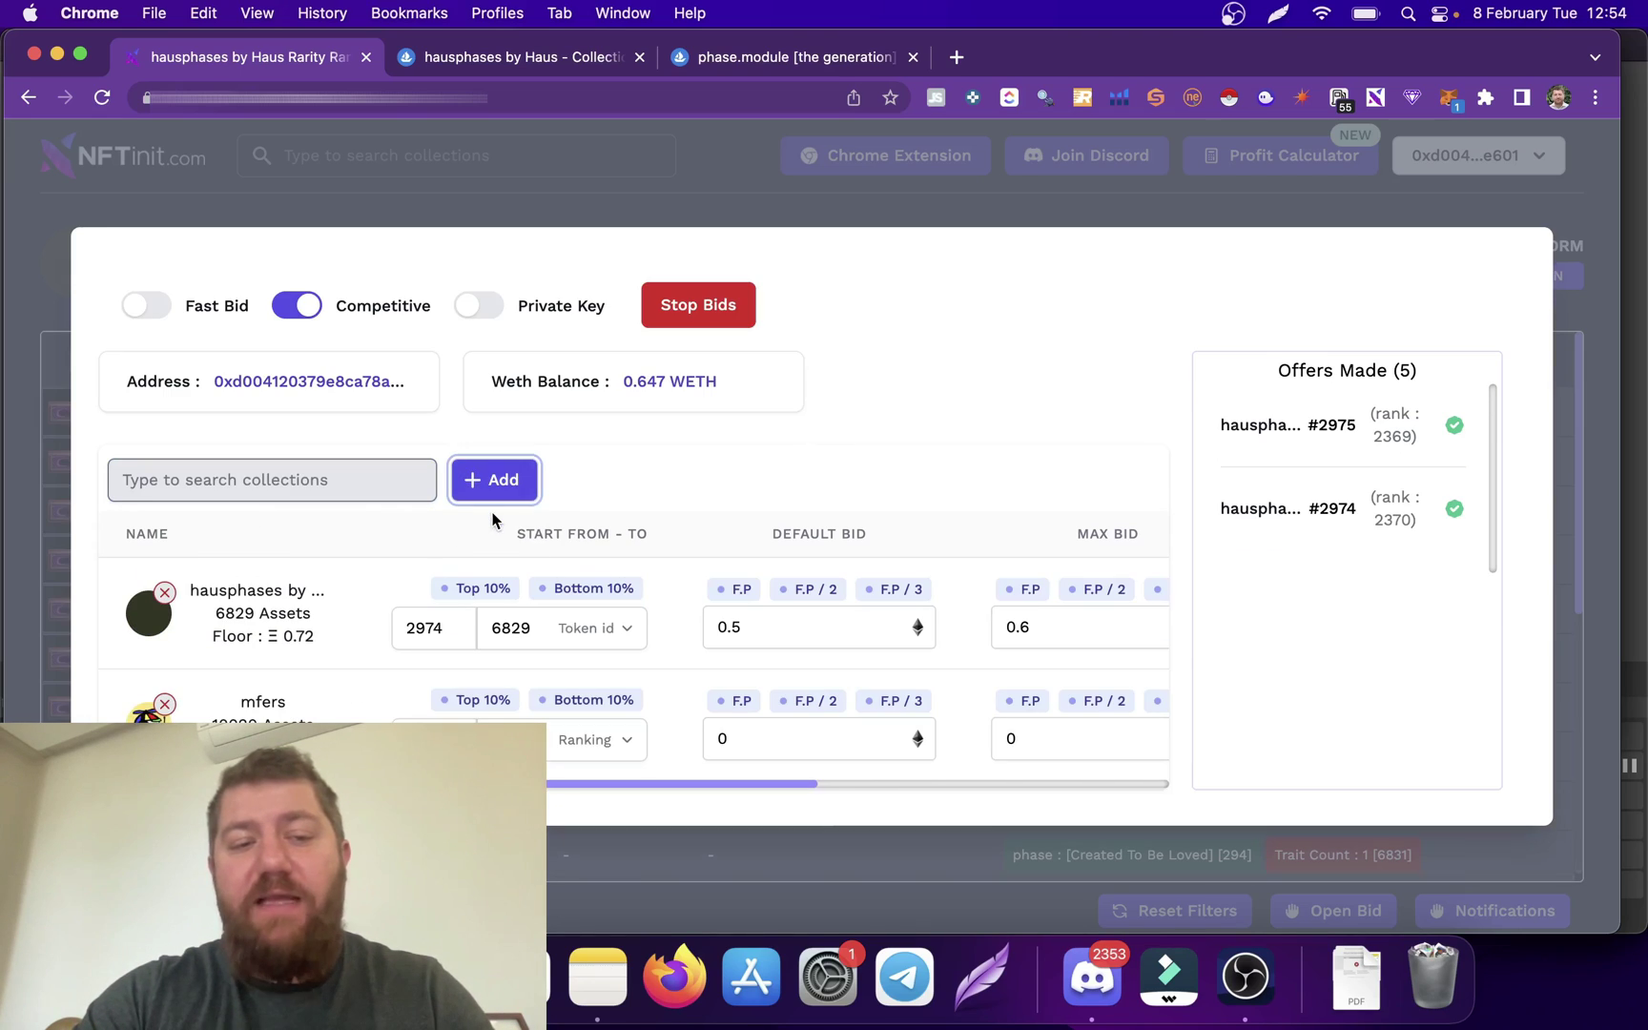